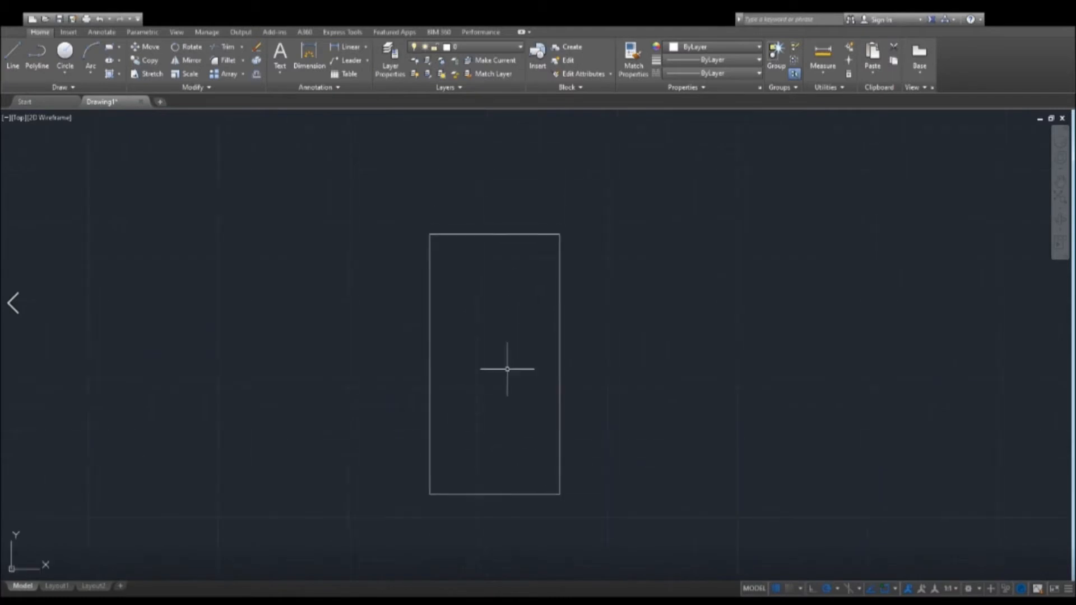
Offset the rectangle inward by about 3 units to create a second rectangle inside it.
{"action": "key", "text": "Return"}
{"action": "left_click", "coordinate": [420, 318]}
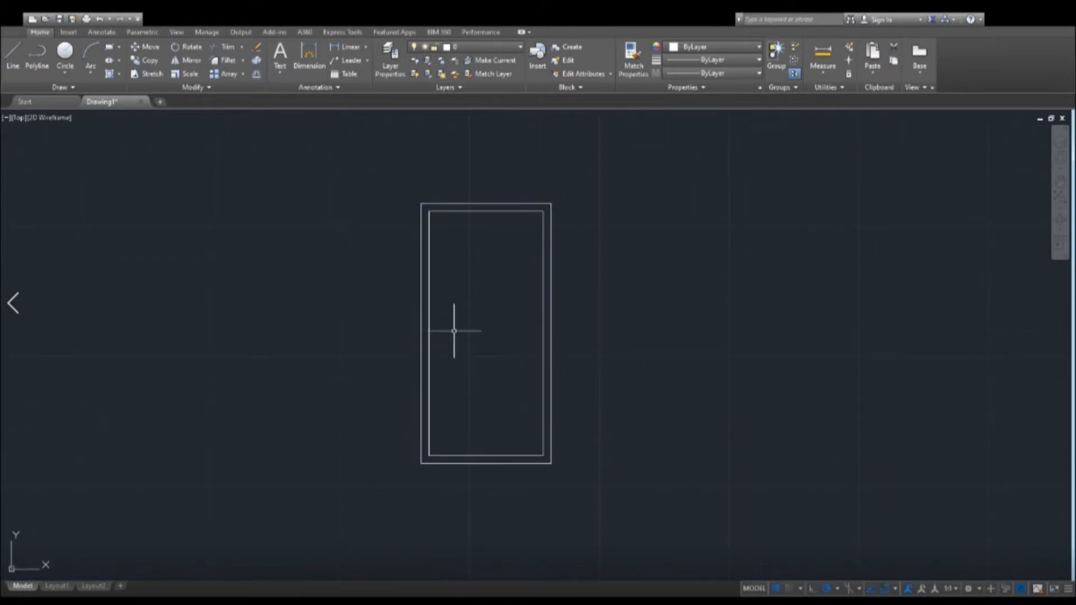
{"action": "type", "text": "x"}
{"action": "key", "text": "Return"}
{"action": "left_click", "coordinate": [464, 333]}
{"action": "left_click", "coordinate": [381, 316]}
{"action": "key", "text": "Return"}
{"action": "key", "text": "Return"}
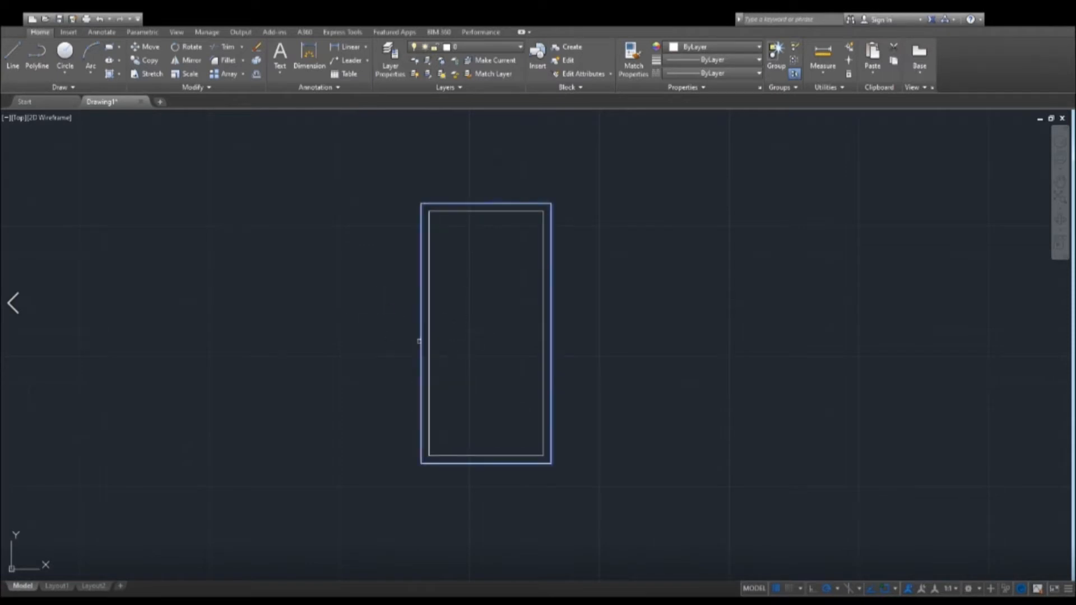
{"action": "key", "text": "Escape"}
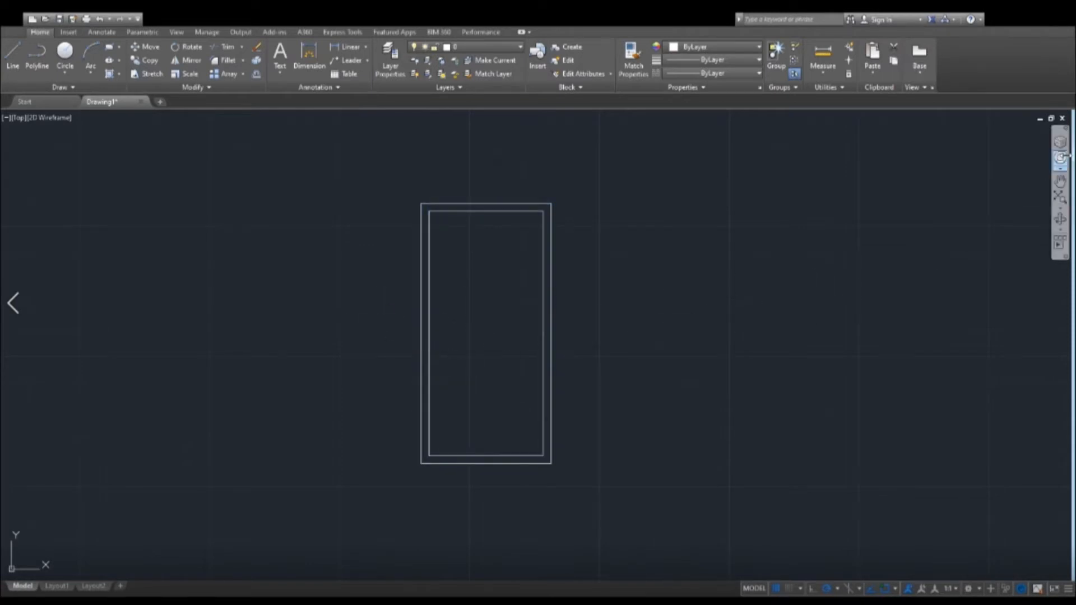
Switch to the SE isometric view and extrude the area between the two rectangles upward into a hollow rectangular tube.
{"action": "left_click", "coordinate": [1060, 159]}
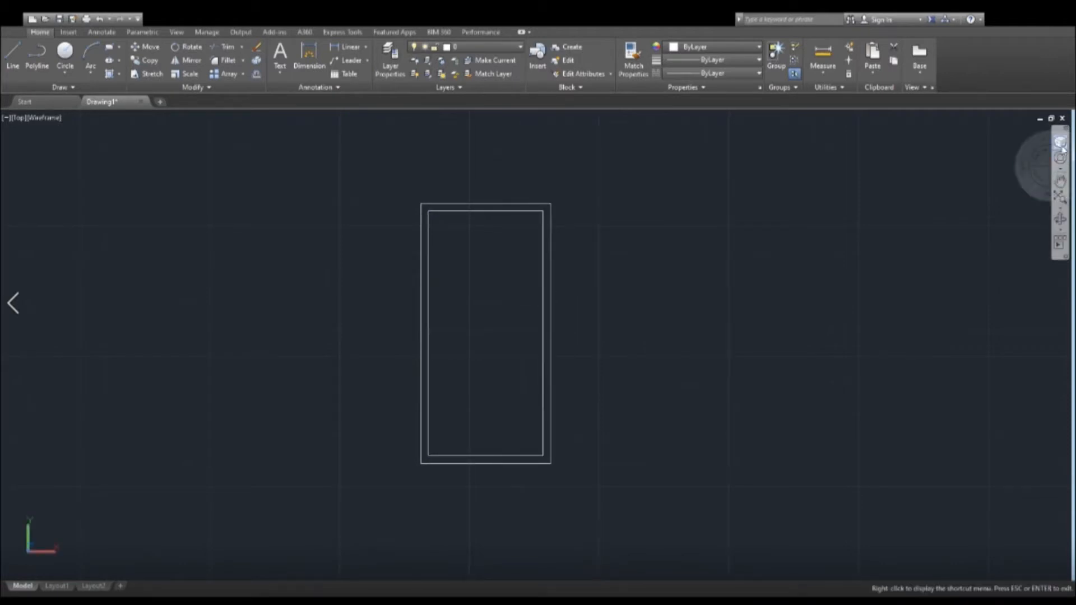
{"action": "left_click", "coordinate": [1060, 142]}
{"action": "left_click", "coordinate": [1038, 188]}
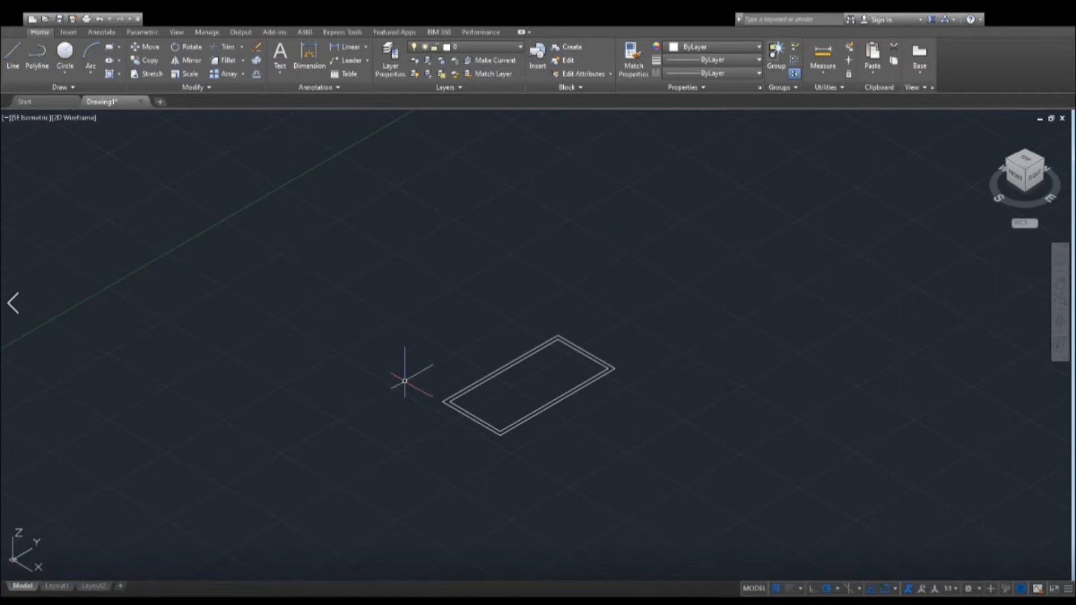
{"action": "key", "text": "ctrl+shift+e"}
{"action": "left_click", "coordinate": [471, 415]}
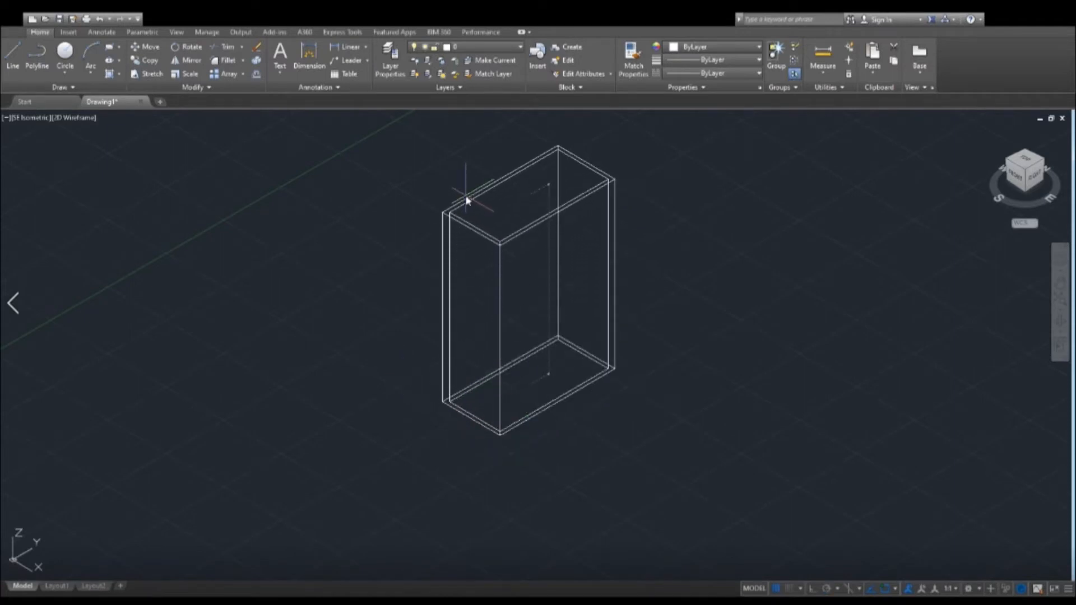
{"action": "left_click", "coordinate": [466, 196]}
{"action": "left_click_drag", "start_coordinate": [496, 237], "coordinate": [411, 281]}
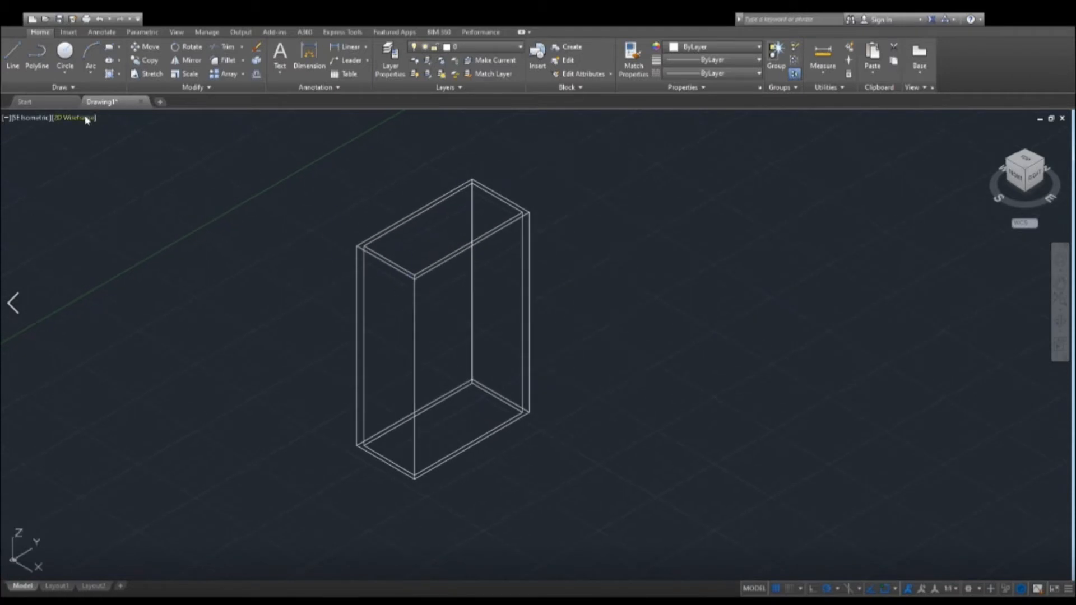
Display the tube in the Realistic visual style and orbit it to look into its open end.
{"action": "left_click", "coordinate": [87, 120]}
{"action": "left_click", "coordinate": [119, 181]}
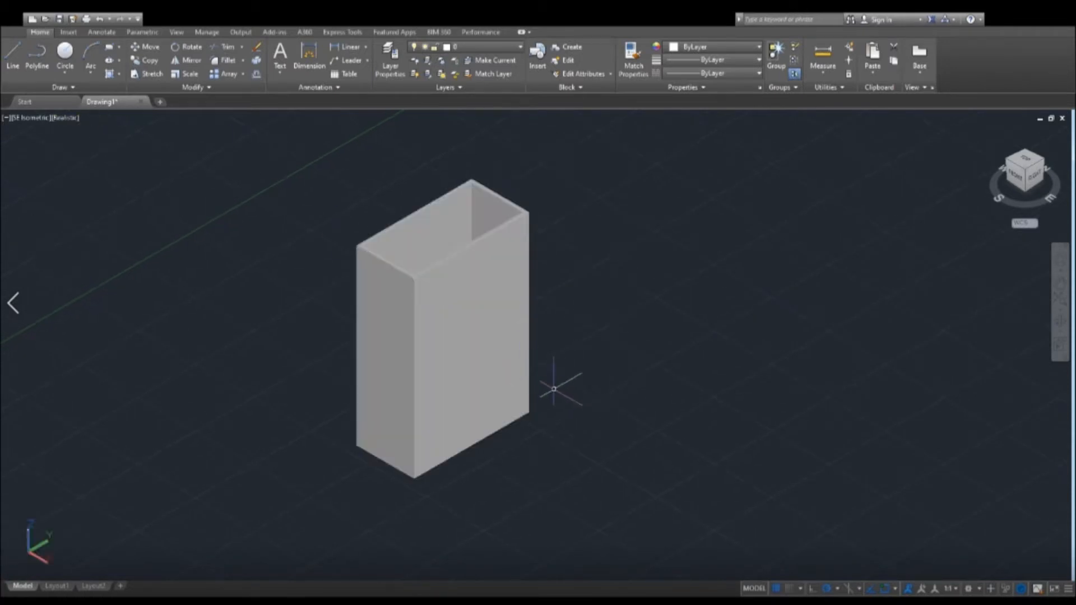
{"action": "left_click_drag", "start_coordinate": [620, 385], "coordinate": [646, 390]}
{"action": "key", "text": "Escape"}
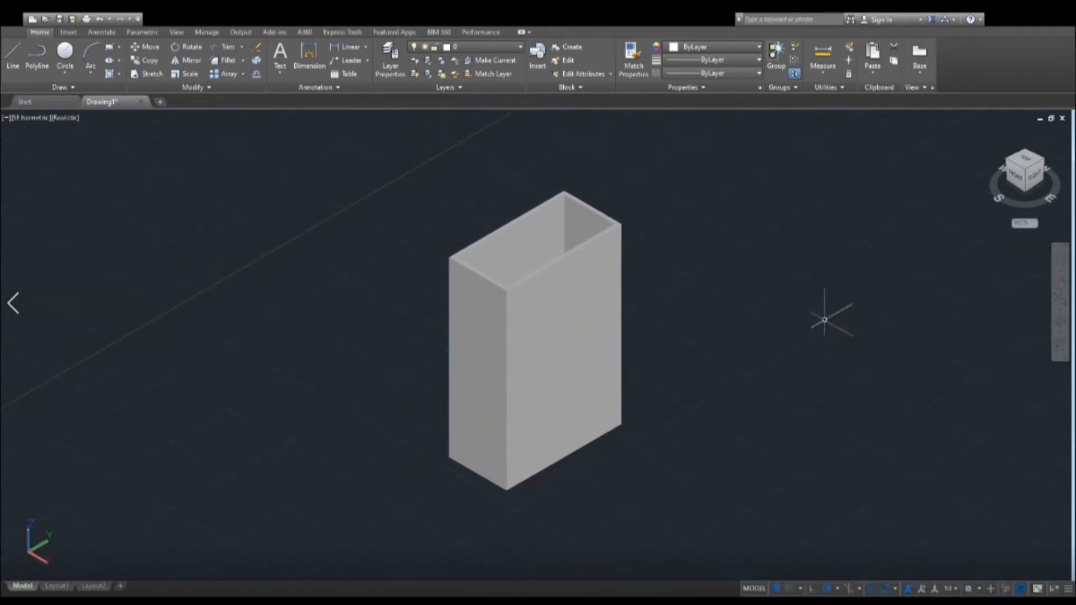
{"action": "left_click", "coordinate": [1060, 320]}
{"action": "left_click_drag", "start_coordinate": [694, 307], "coordinate": [607, 355]}
{"action": "key", "text": "Escape"}
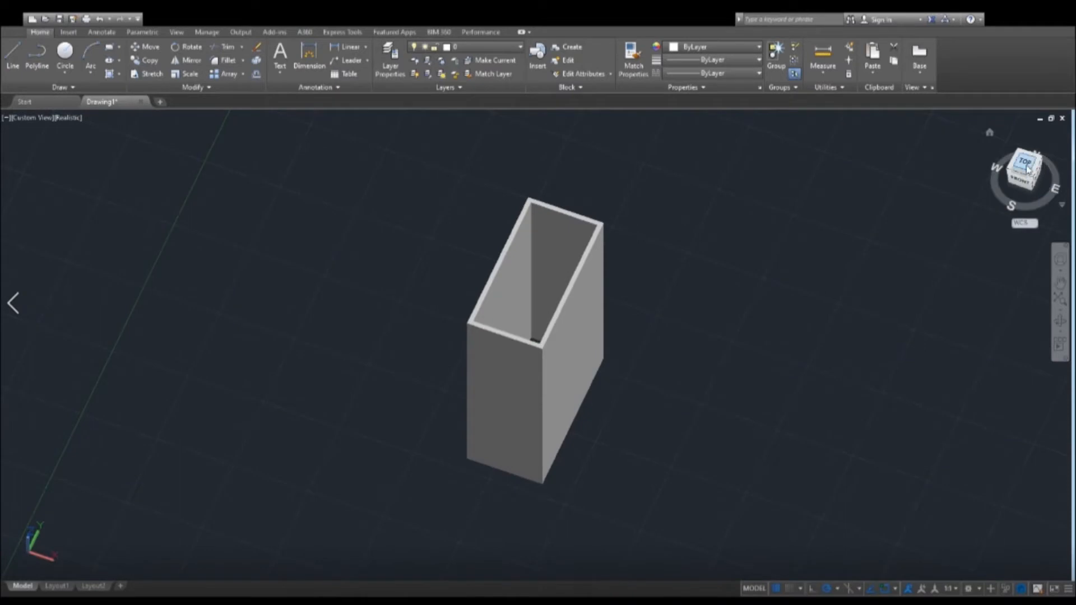
Switch to the top view and add a linear dimension across the tube's short outer side.
{"action": "left_click", "coordinate": [1024, 168]}
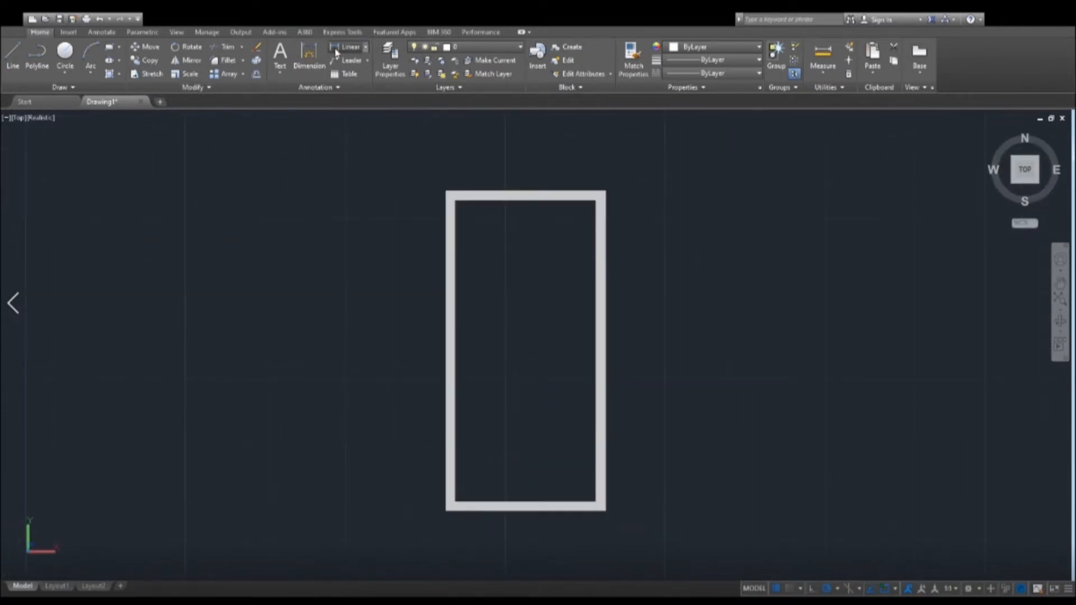
{"action": "left_click", "coordinate": [606, 190]}
{"action": "left_click", "coordinate": [446, 190]}
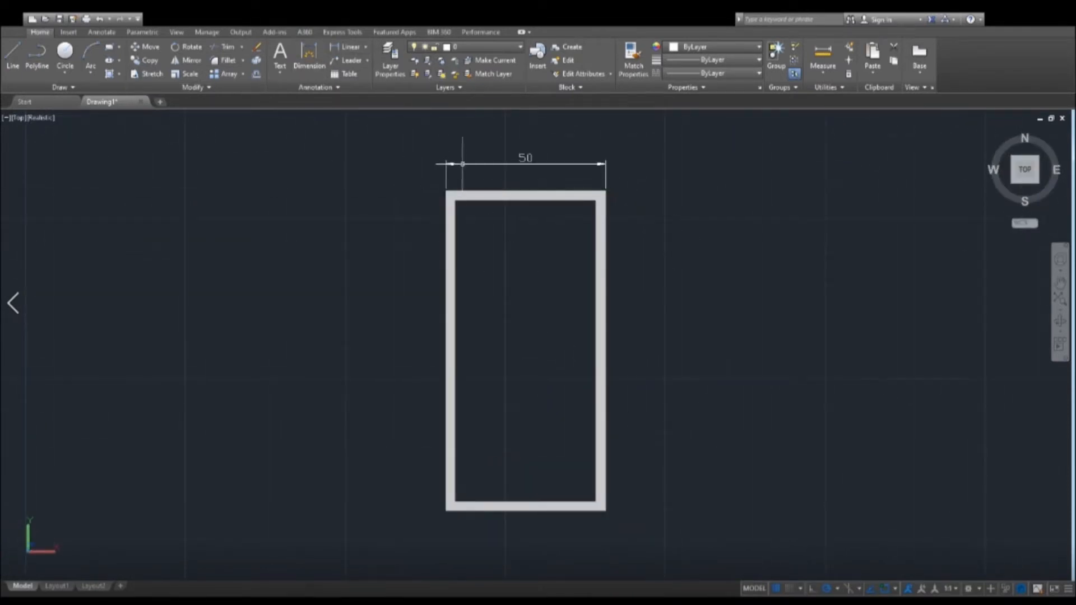
{"action": "left_click", "coordinate": [464, 163]}
{"action": "left_click_drag", "start_coordinate": [616, 219], "coordinate": [588, 184]}
Add linear dimensions for the tube's long outer side and its wall thickness.
{"action": "key", "text": "Return"}
{"action": "left_click", "coordinate": [578, 157]}
{"action": "left_click", "coordinate": [578, 476]}
{"action": "left_click", "coordinate": [605, 441]}
{"action": "left_click_drag", "start_coordinate": [605, 441], "coordinate": [550, 445]}
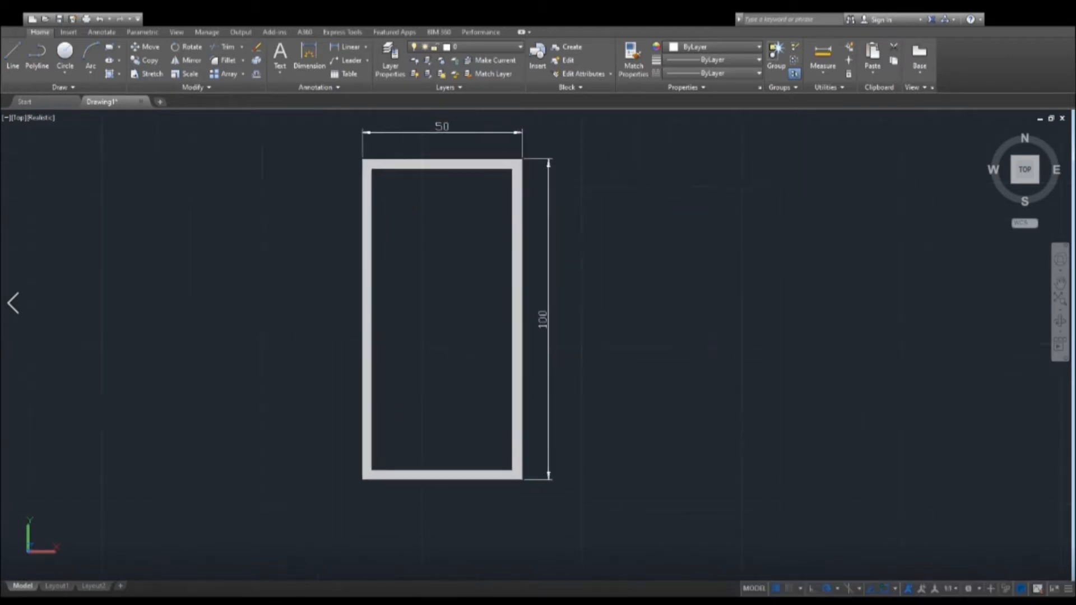
{"action": "left_click", "coordinate": [512, 463]}
{"action": "left_click", "coordinate": [522, 464]}
{"action": "left_click", "coordinate": [519, 504]}
{"action": "left_click_drag", "start_coordinate": [547, 451], "coordinate": [447, 462]}
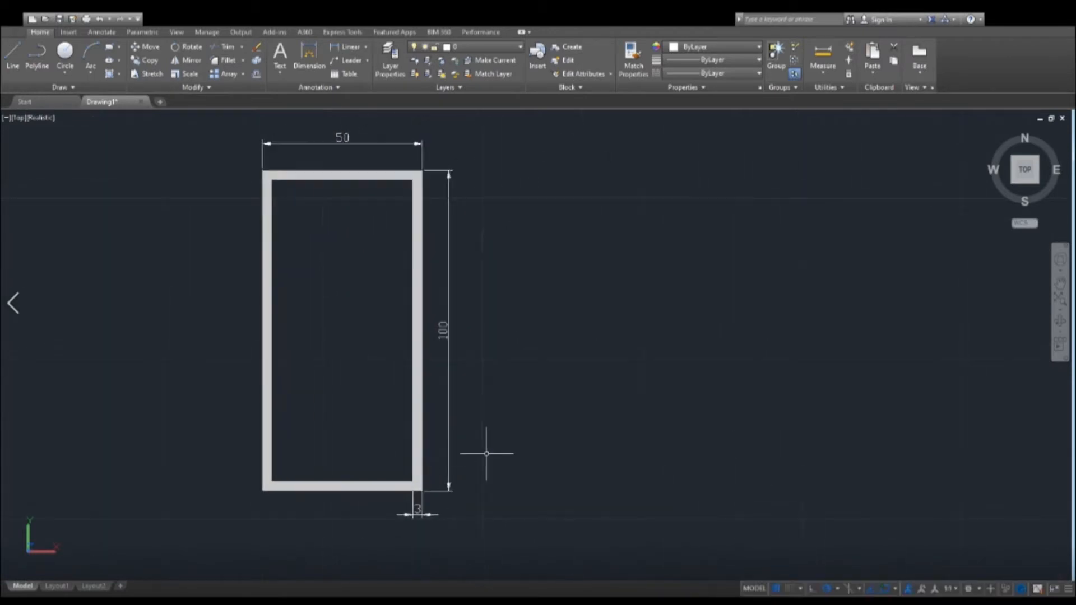
{"action": "key", "text": "Return"}
{"action": "key", "text": "Return"}
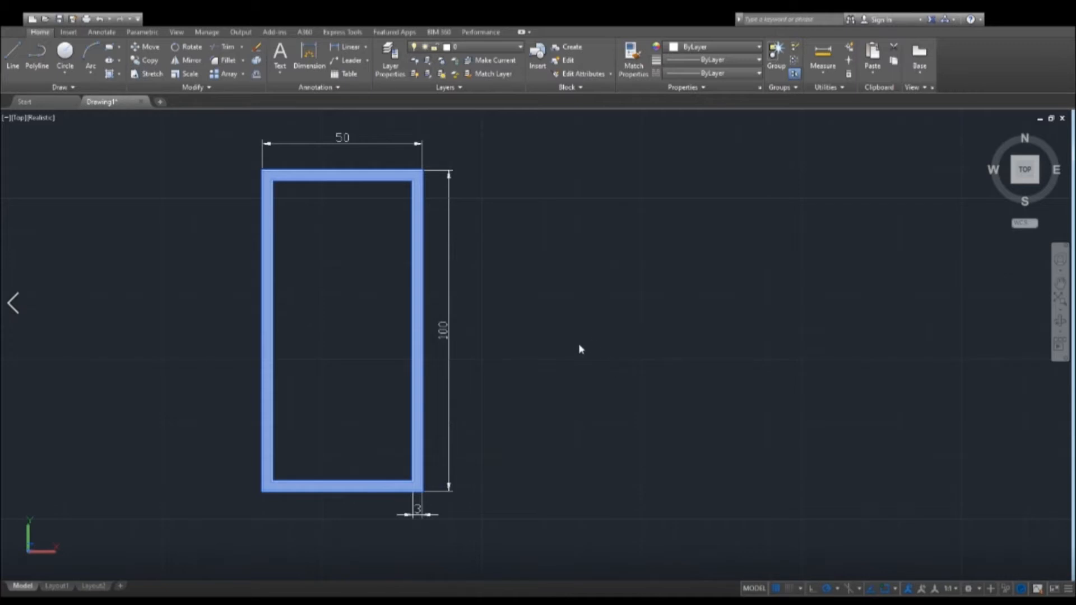
{"action": "key", "text": "Return"}
{"action": "left_click_drag", "start_coordinate": [535, 398], "coordinate": [575, 408]}
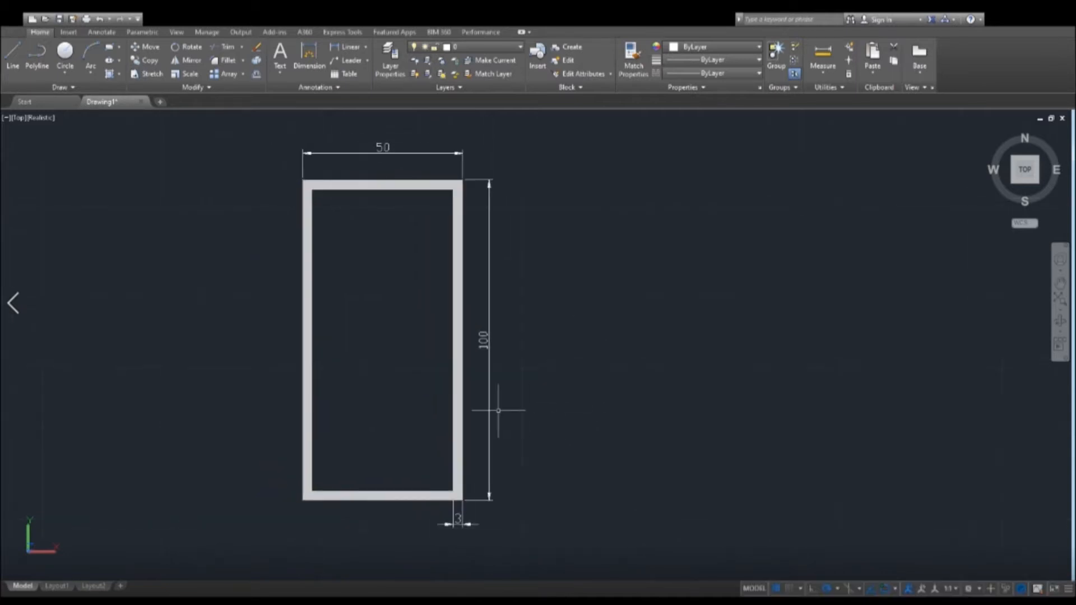
Undo the dimensions, the Realistic visual style and the extrusion, back to the two flat rectangles.
{"action": "key", "text": "ctrl+z"}
{"action": "key", "text": "ctrl+z"}
{"action": "key", "text": "ctrl+z"}
{"action": "key", "text": "ctrl+z"}
{"action": "key", "text": "ctrl+z"}
{"action": "key", "text": "ctrl+z"}
{"action": "key", "text": "ctrl+z"}
{"action": "key", "text": "ctrl+z"}
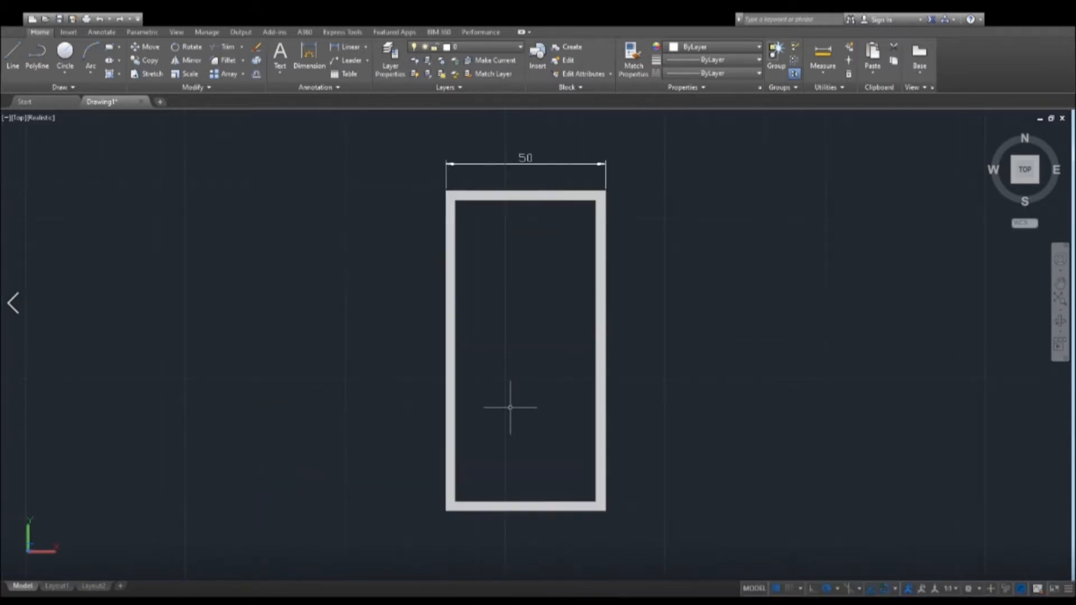
{"action": "key", "text": "ctrl+z"}
{"action": "key", "text": "ctrl+z"}
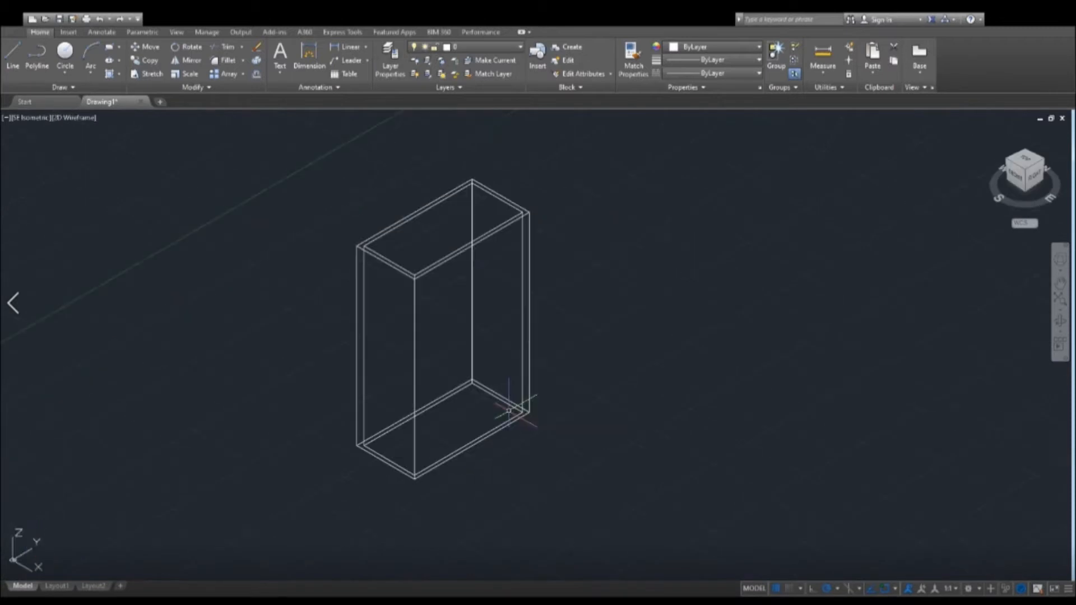
In the top view with north up, move the UCS origin to the centre of the two rectangles.
{"action": "left_click", "coordinate": [1025, 158]}
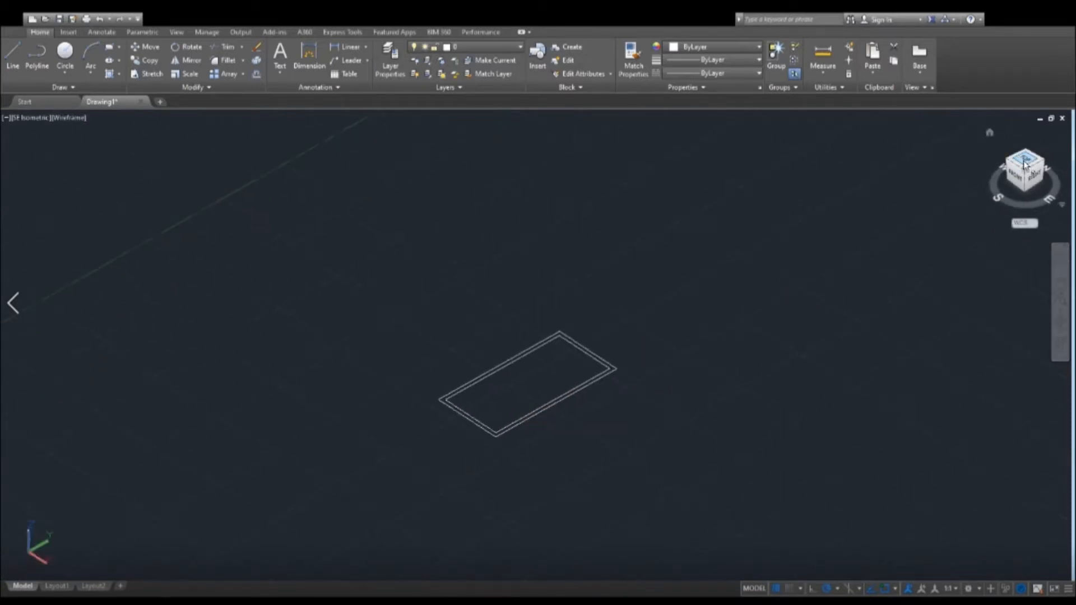
{"action": "left_click", "coordinate": [428, 398]}
{"action": "scroll", "coordinate": [370, 366], "scroll_direction": "down", "scroll_amount": 2}
{"action": "left_click", "coordinate": [371, 370]}
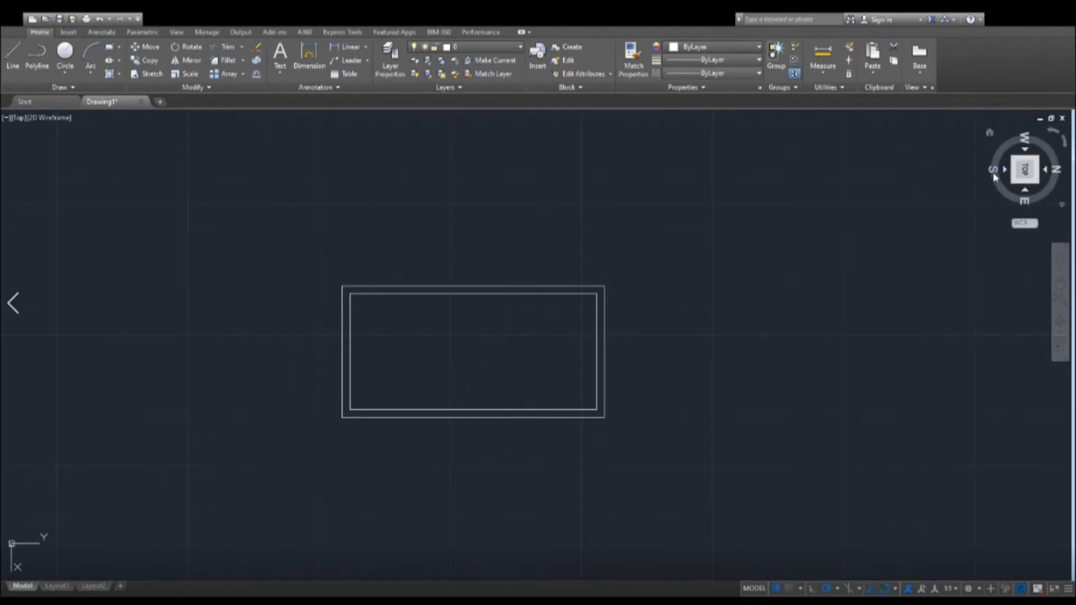
{"action": "left_click_drag", "start_coordinate": [1029, 179], "coordinate": [570, 352]}
{"action": "left_click", "coordinate": [1025, 163]}
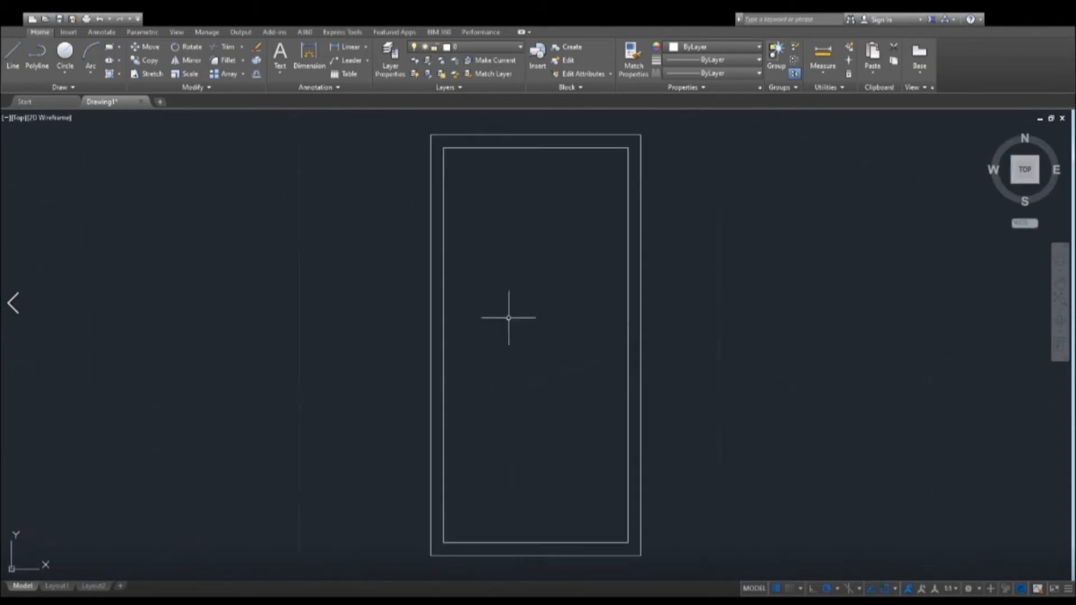
{"action": "left_click", "coordinate": [517, 334]}
{"action": "scroll", "coordinate": [545, 321], "scroll_direction": "up", "scroll_amount": 2}
{"action": "left_click_drag", "start_coordinate": [545, 320], "coordinate": [505, 314]}
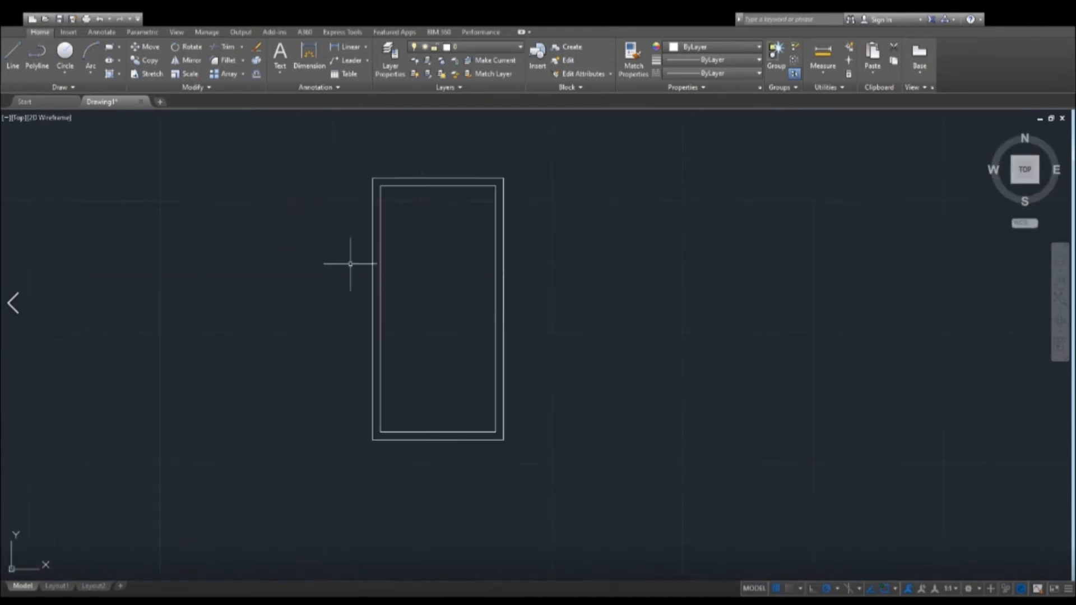
{"action": "type", "text": "ucs"}
{"action": "key", "text": "Return"}
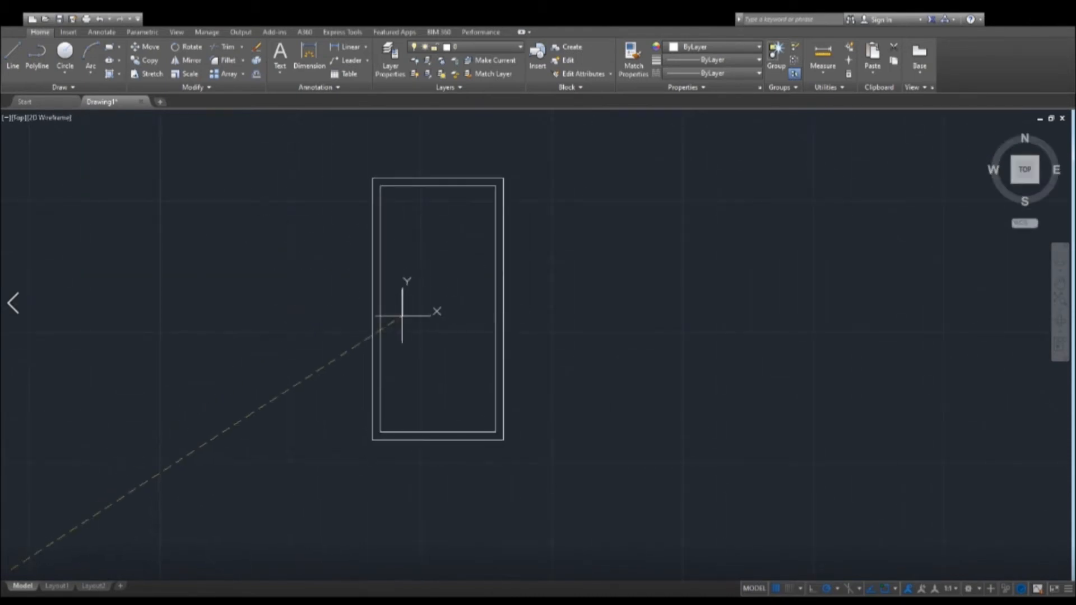
{"action": "left_click", "coordinate": [437, 307]}
{"action": "key", "text": "Return"}
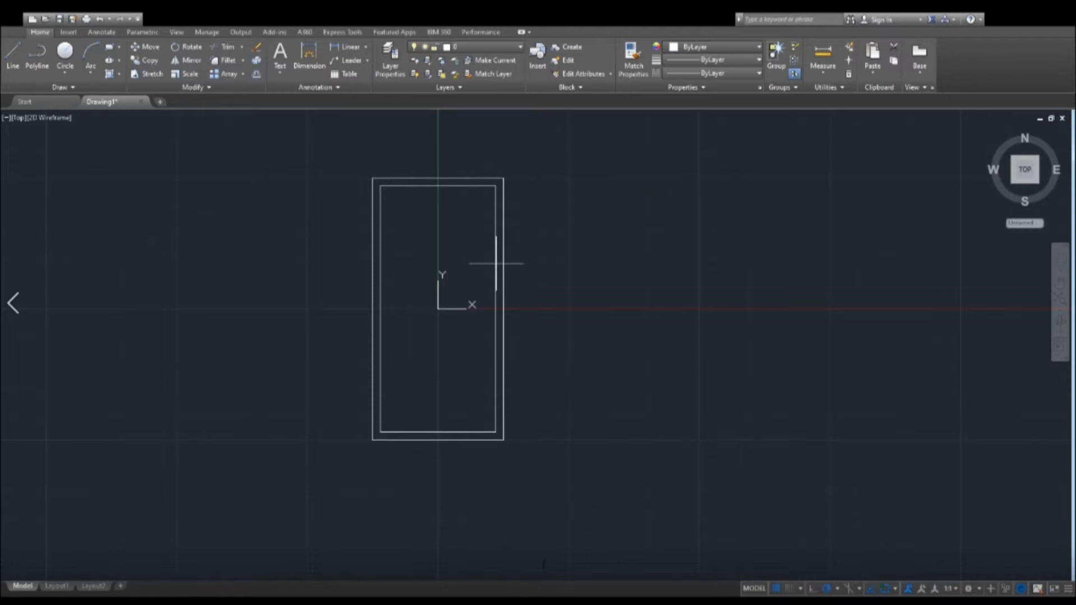
{"action": "left_click", "coordinate": [589, 310]}
{"action": "left_click", "coordinate": [539, 337]}
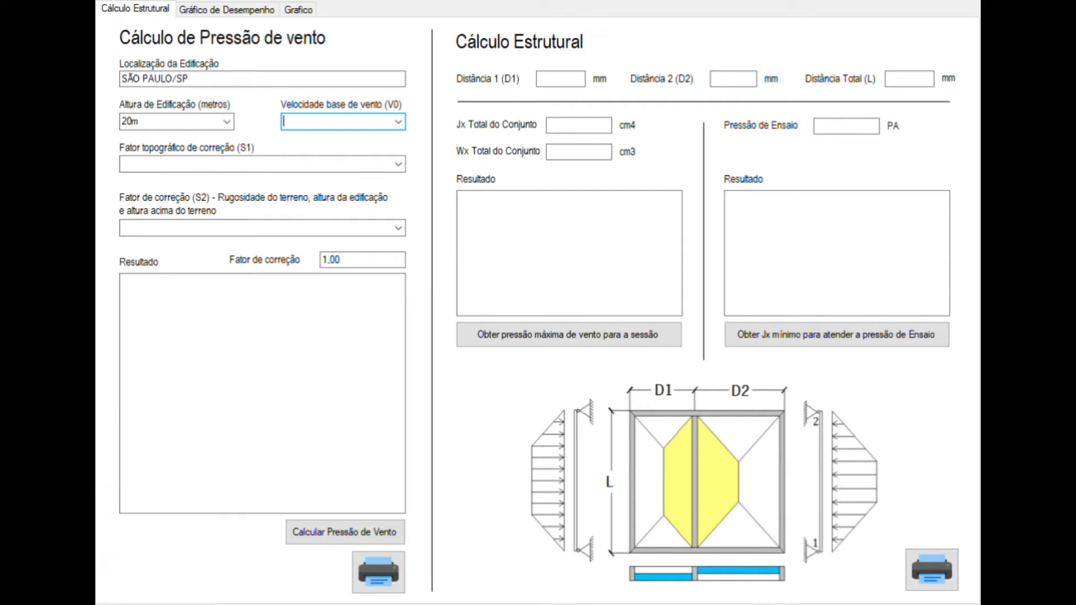
In the wind pressure calculator, set the base wind speed (V0) to 40m/s - Região III.
{"action": "left_click", "coordinate": [213, 85]}
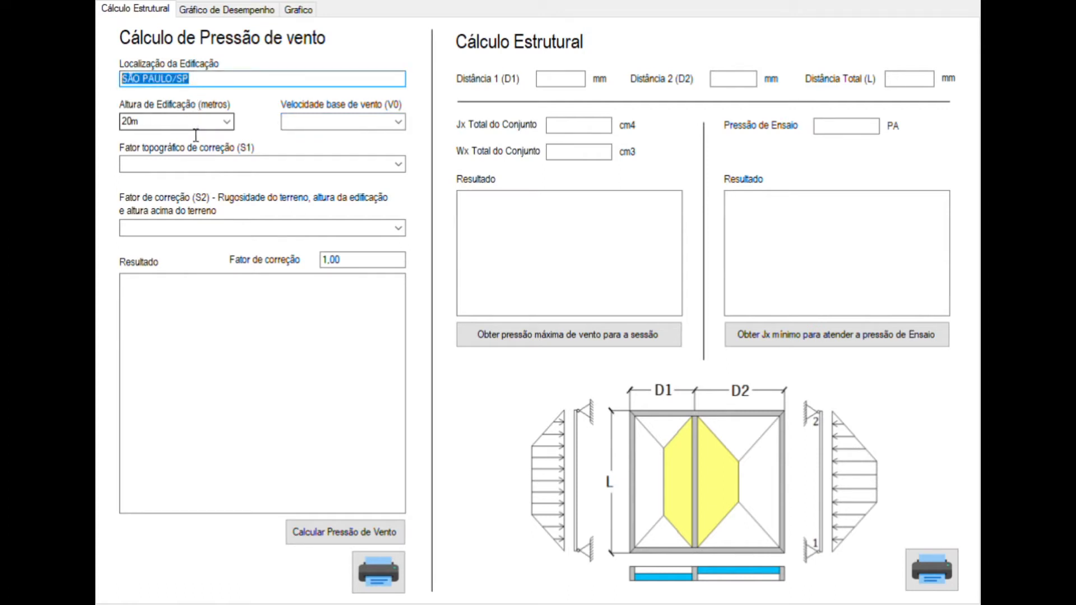
{"action": "key", "text": "Tab"}
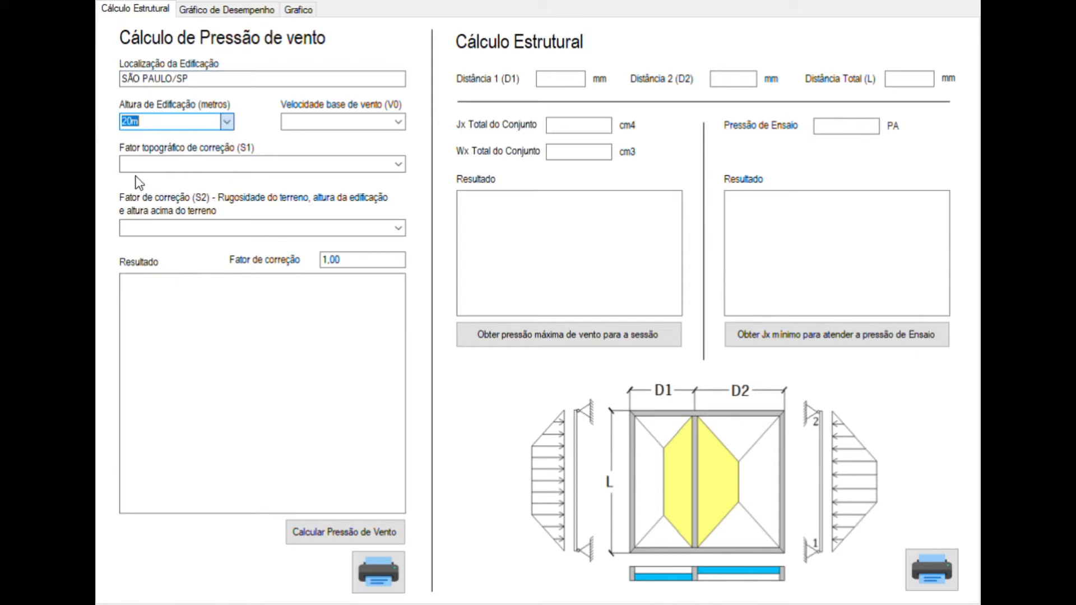
{"action": "left_click", "coordinate": [362, 126]}
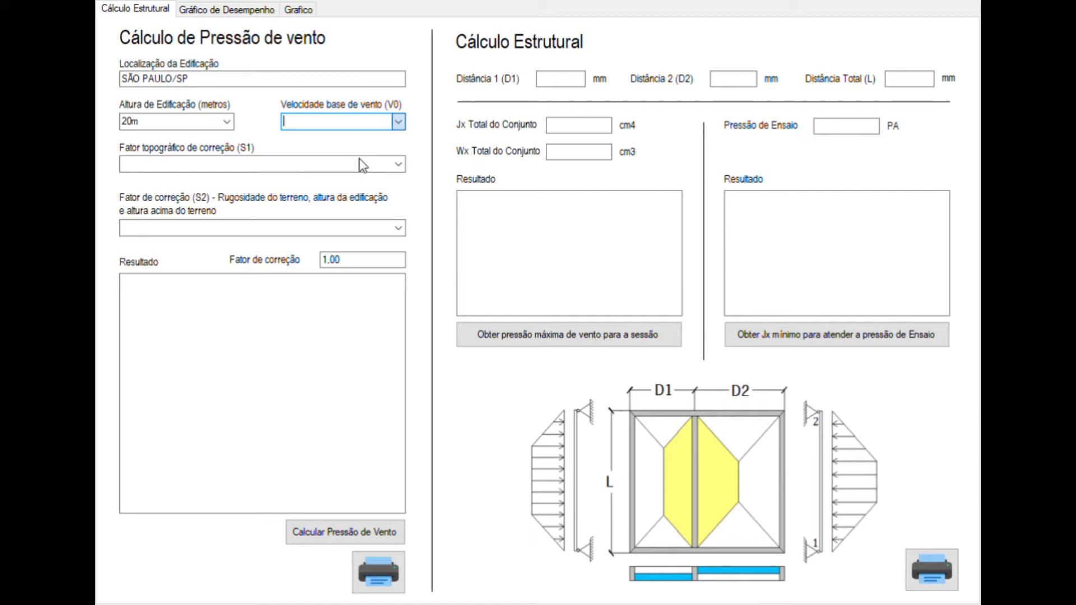
{"action": "key", "text": "Down"}
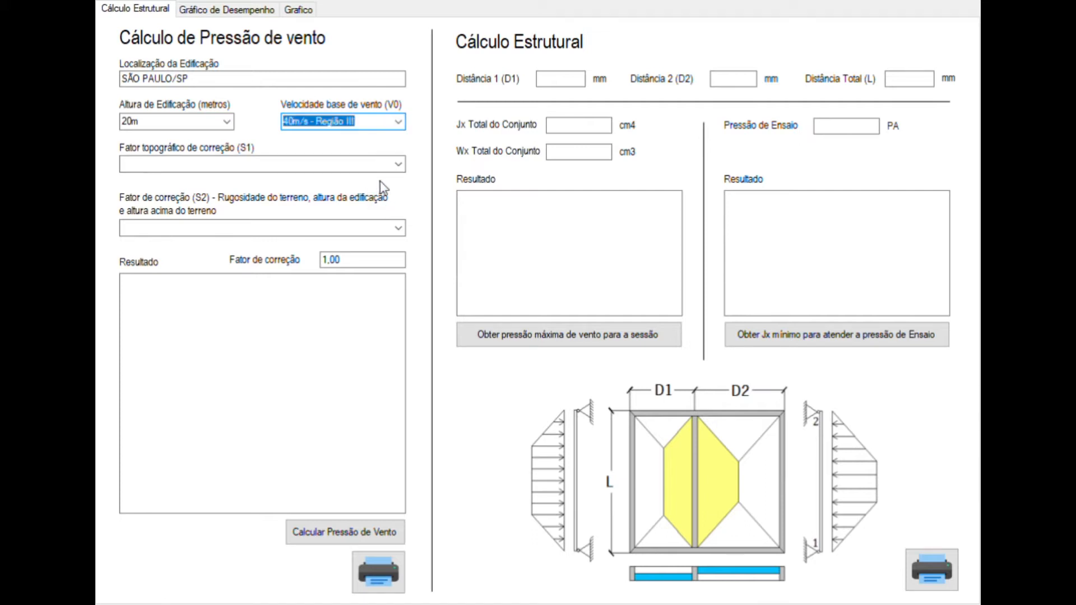
Set factor S1 to "1,0 - Todos os casos excetos os acima" and factor S2 to "Terreno aberto, com poucas obstruções".
{"action": "left_click", "coordinate": [398, 165]}
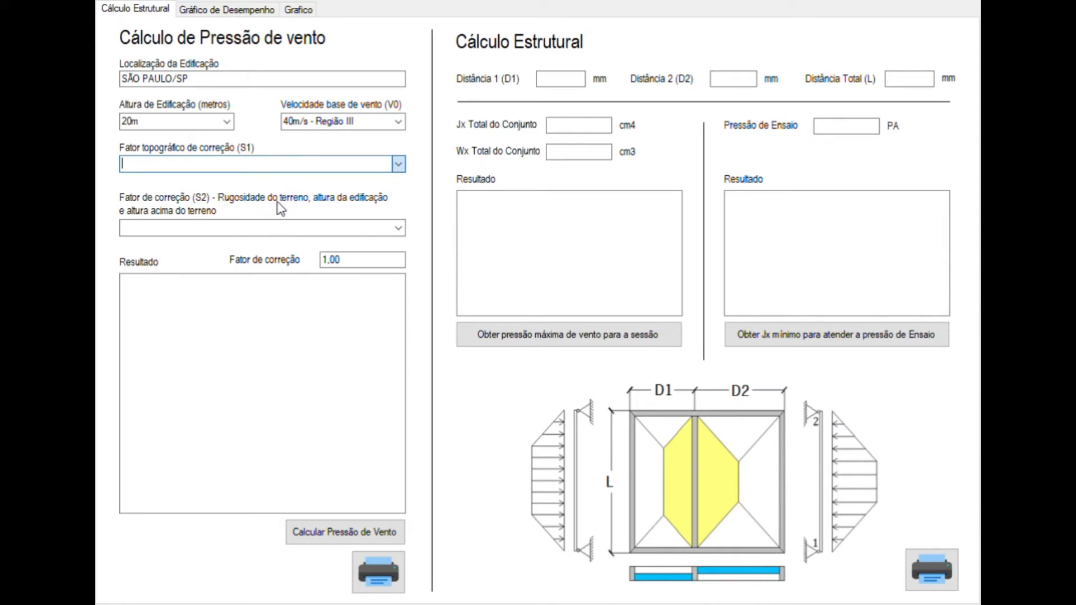
{"action": "key", "text": "Down"}
{"action": "left_click", "coordinate": [399, 228]}
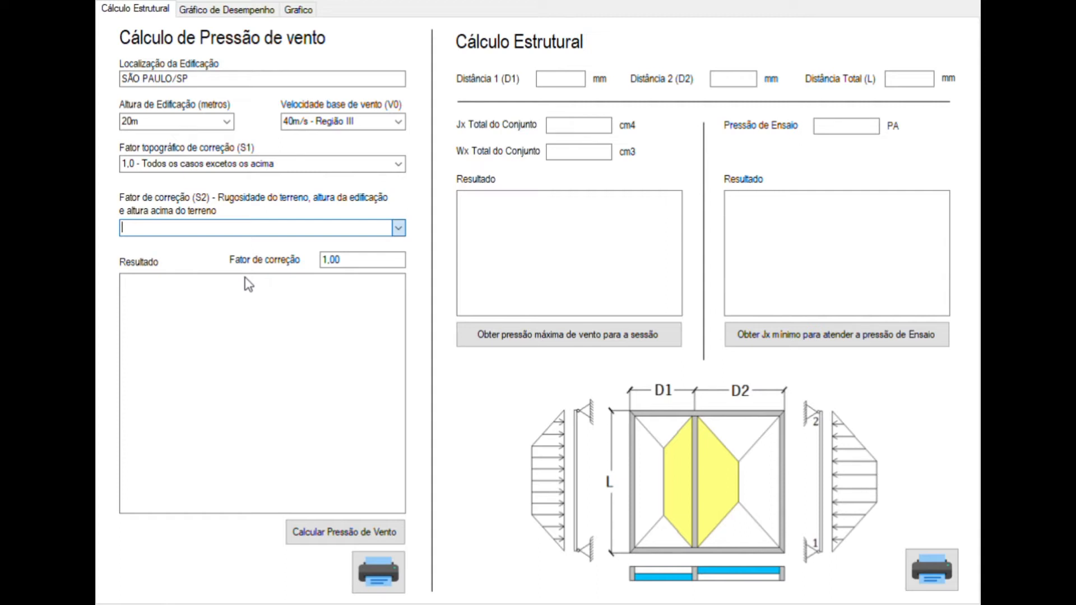
{"action": "left_click", "coordinate": [228, 254]}
Check the correction factor and calculate the wind pressure.
{"action": "left_click_drag", "start_coordinate": [358, 262], "coordinate": [297, 265]}
{"action": "left_click", "coordinate": [352, 265]}
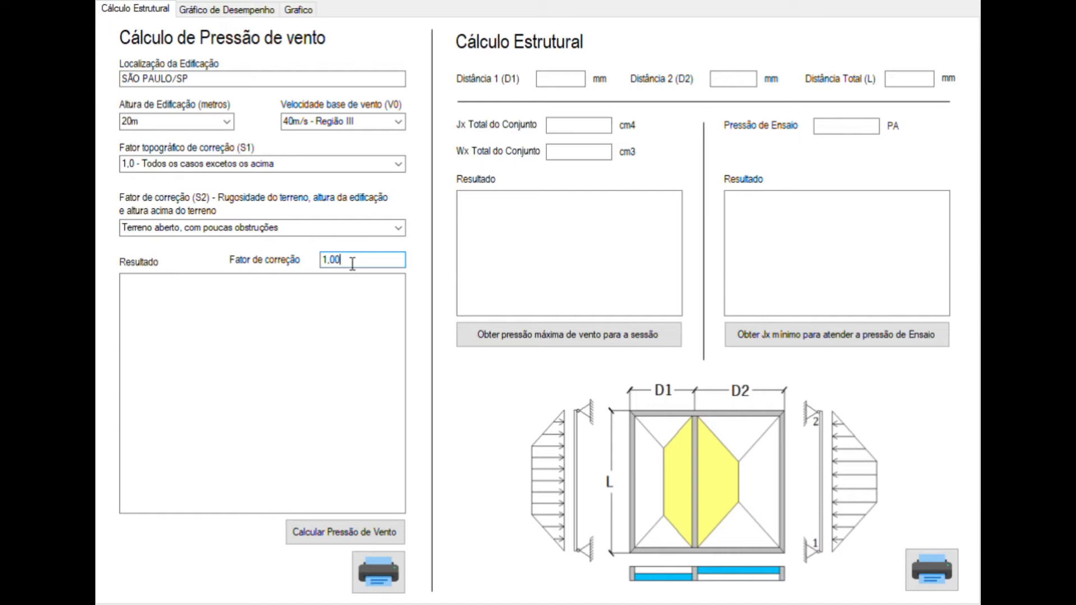
{"action": "left_click", "coordinate": [369, 535]}
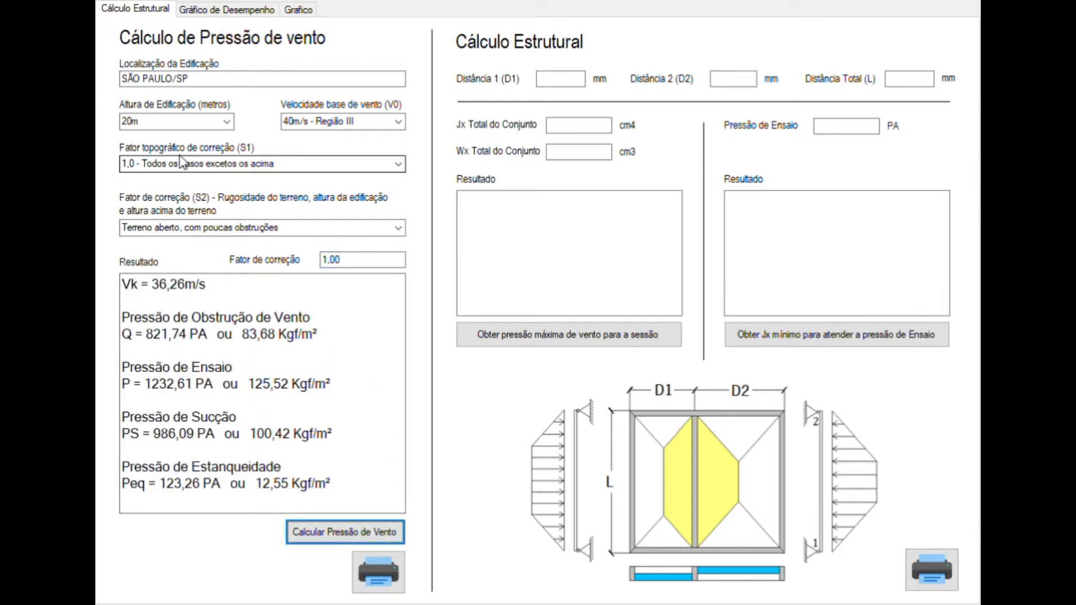
Review the calculated characteristic speed Vk, the wind obstruction pressure and the Pressão de Ensaio heading in the results.
{"action": "left_click_drag", "start_coordinate": [230, 290], "coordinate": [121, 284]}
{"action": "left_click_drag", "start_coordinate": [247, 304], "coordinate": [122, 285]}
{"action": "left_click", "coordinate": [195, 292]}
{"action": "left_click_drag", "start_coordinate": [234, 294], "coordinate": [122, 284]}
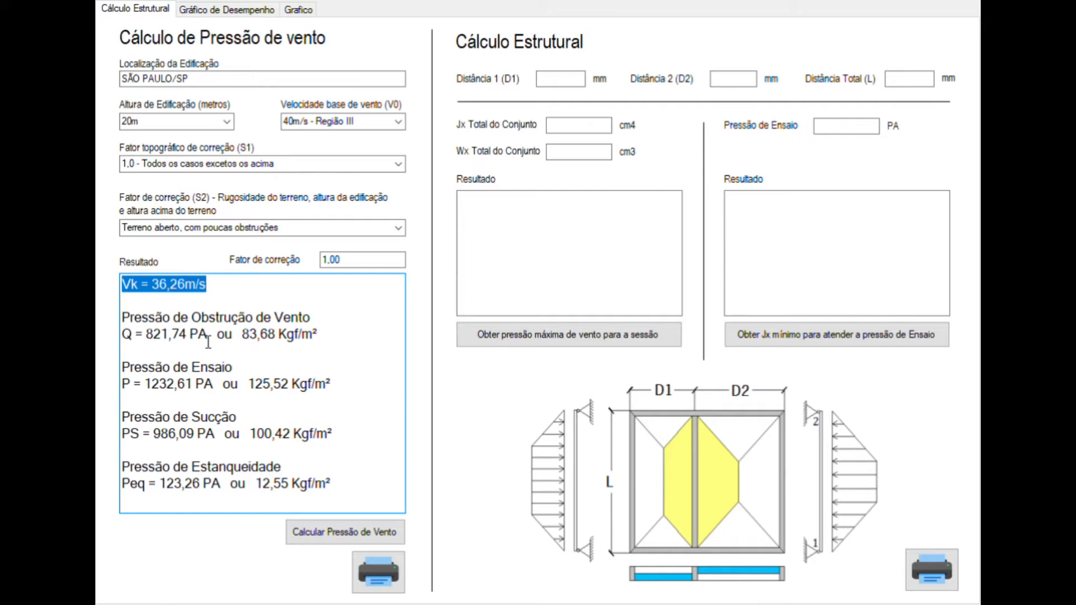
{"action": "left_click_drag", "start_coordinate": [318, 335], "coordinate": [123, 339]}
{"action": "left_click", "coordinate": [190, 347]}
{"action": "left_click_drag", "start_coordinate": [208, 336], "coordinate": [104, 378]}
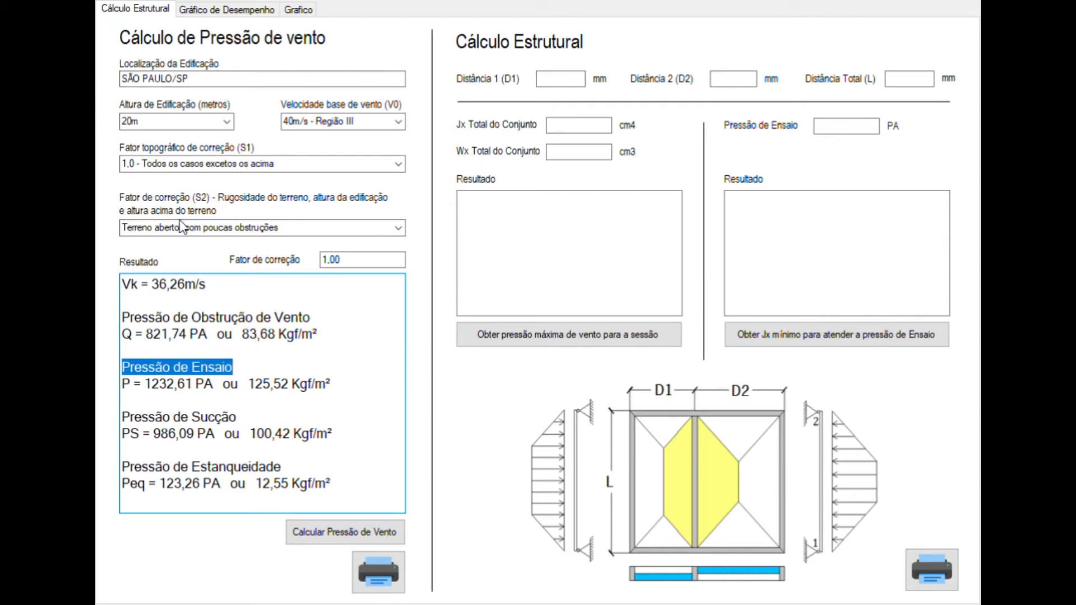
Check the correction factor and the Pressão de Ensaio value, and print the wind pressure calculation.
{"action": "left_click", "coordinate": [337, 259]}
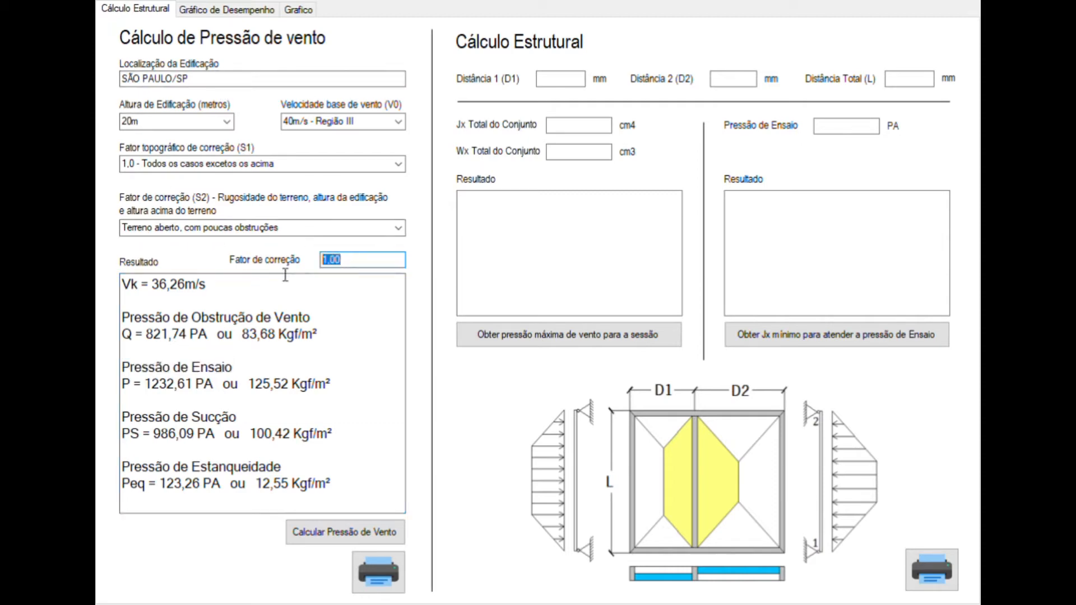
{"action": "left_click_drag", "start_coordinate": [220, 385], "coordinate": [348, 392]}
{"action": "left_click", "coordinate": [144, 392]}
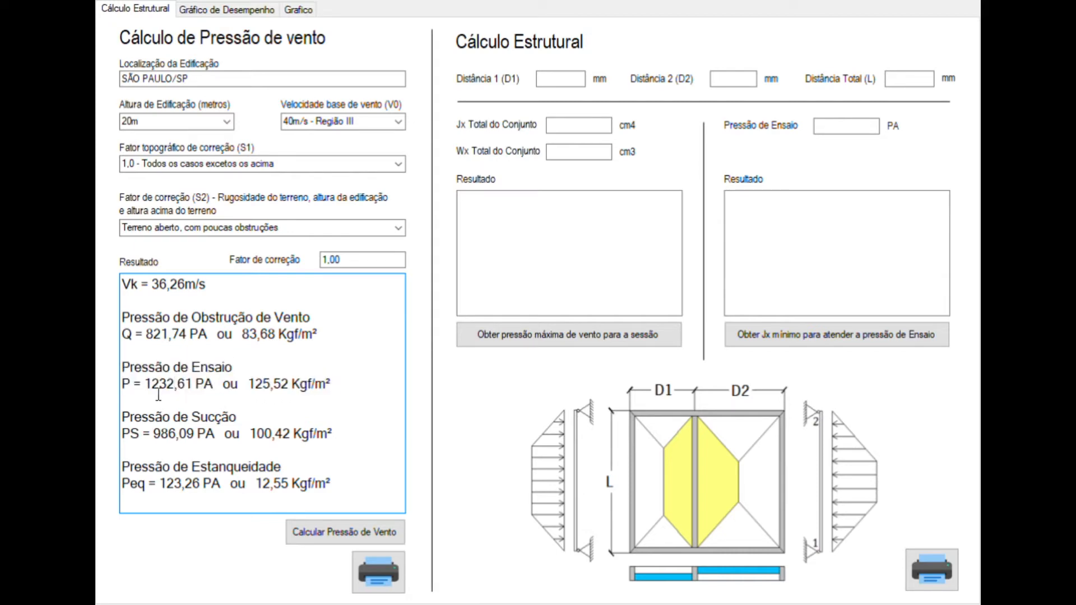
{"action": "mouse_move", "coordinate": [151, 391]}
{"action": "left_mouse_down"}
{"action": "mouse_move", "coordinate": [219, 391]}
{"action": "mouse_move", "coordinate": [155, 394]}
{"action": "left_mouse_up"}
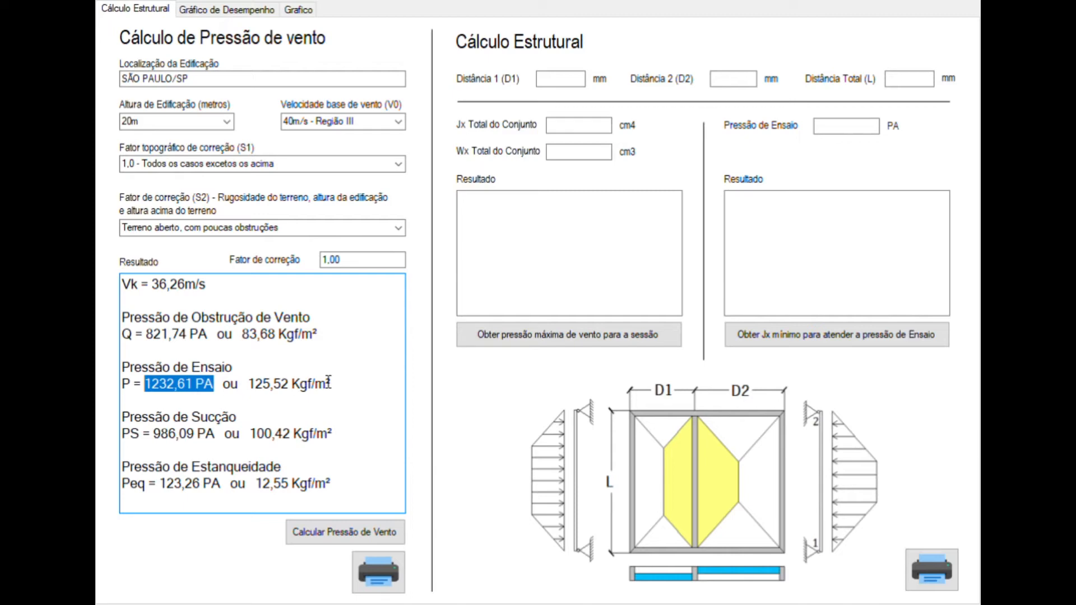
{"action": "left_click", "coordinate": [386, 584]}
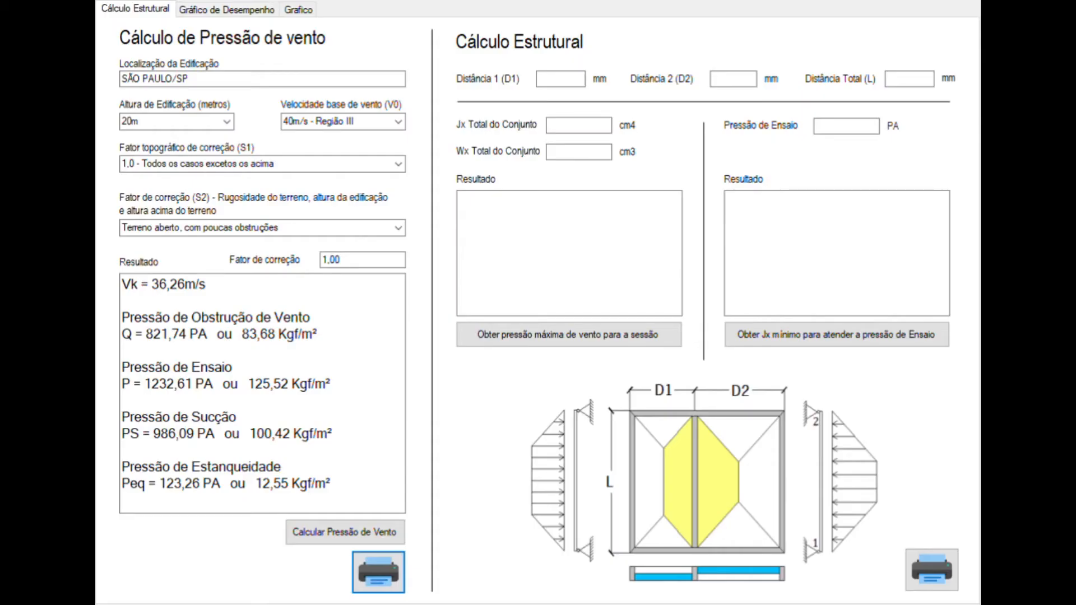
Review the Pressão de Ensaio result in PA and Kgf/m² for use in the structural calculation.
{"action": "left_click", "coordinate": [562, 85]}
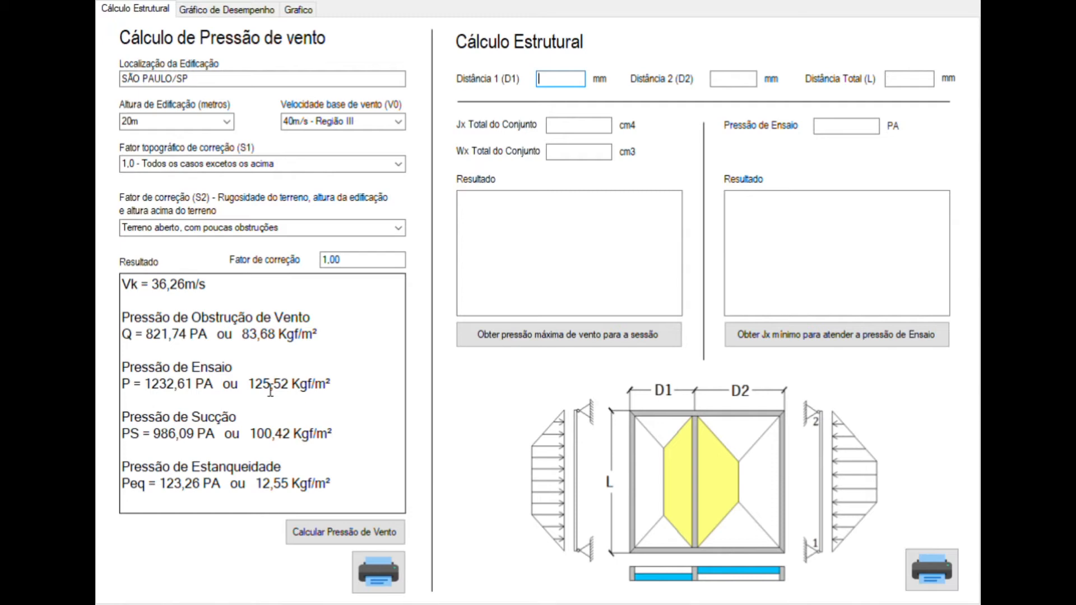
{"action": "left_click_drag", "start_coordinate": [215, 386], "coordinate": [104, 370]}
{"action": "left_click", "coordinate": [294, 384]}
{"action": "left_click_drag", "start_coordinate": [343, 391], "coordinate": [104, 374]}
{"action": "left_click_drag", "start_coordinate": [214, 386], "coordinate": [152, 392]}
{"action": "left_click", "coordinate": [201, 393]}
In Cálculo Estrutural, set D1 to 1500 mm, D2 to 1500 mm and the total distance L to 2600 mm.
{"action": "left_click", "coordinate": [579, 84]}
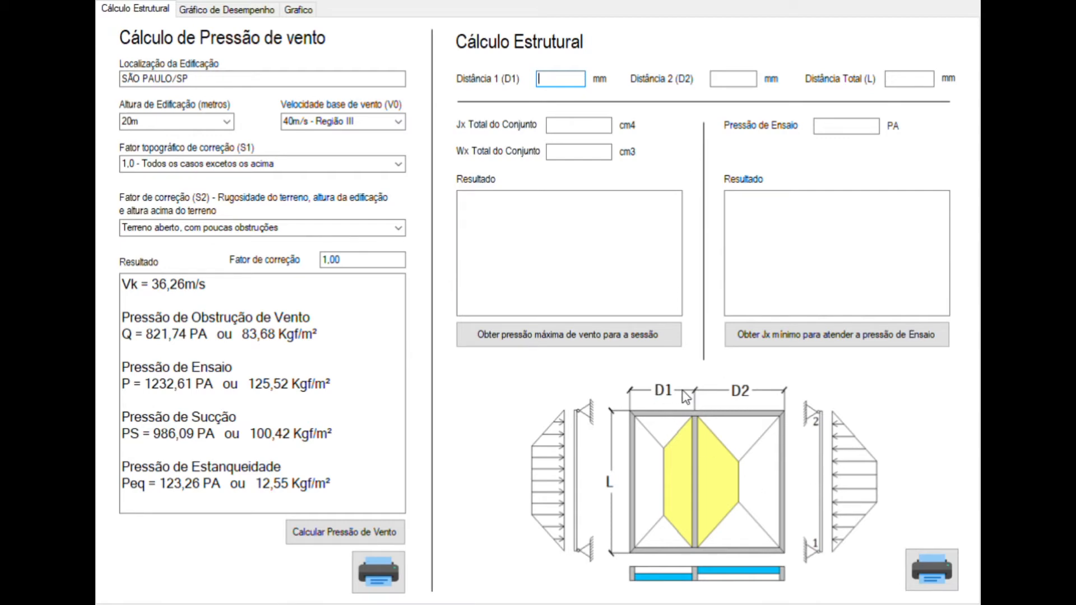
{"action": "type", "text": "1500"}
{"action": "left_click", "coordinate": [738, 81]}
{"action": "type", "text": "1500"}
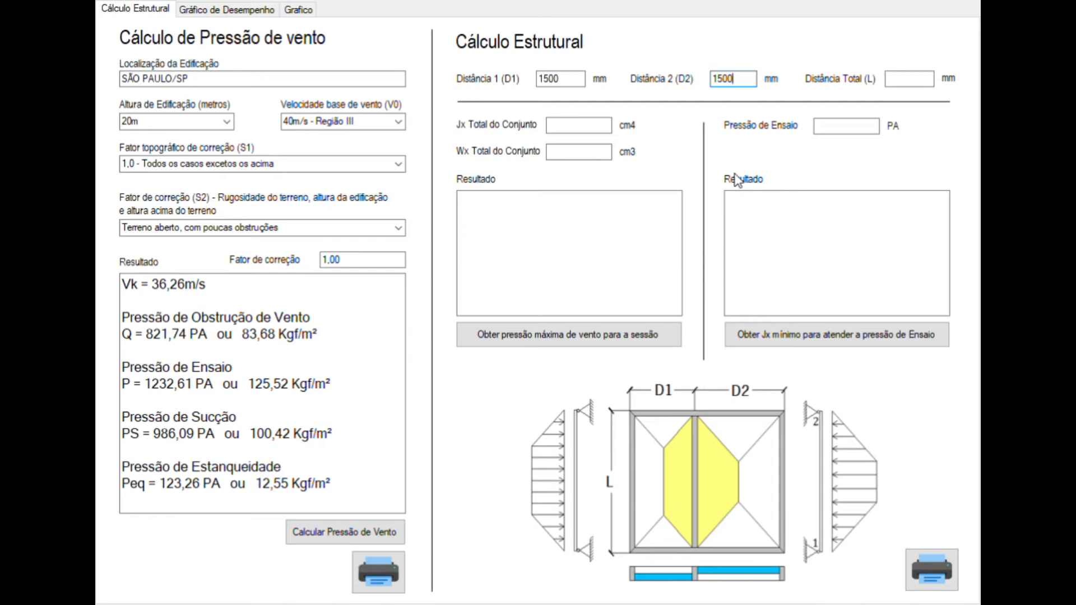
{"action": "left_click", "coordinate": [902, 78]}
{"action": "type", "text": "2600"}
Set the Pressão de Ensaio to 1232 PA and obtain the minimum Jx that meets it.
{"action": "left_click", "coordinate": [851, 128]}
{"action": "type", "text": "1232"}
{"action": "left_click_drag", "start_coordinate": [857, 126], "coordinate": [777, 125]}
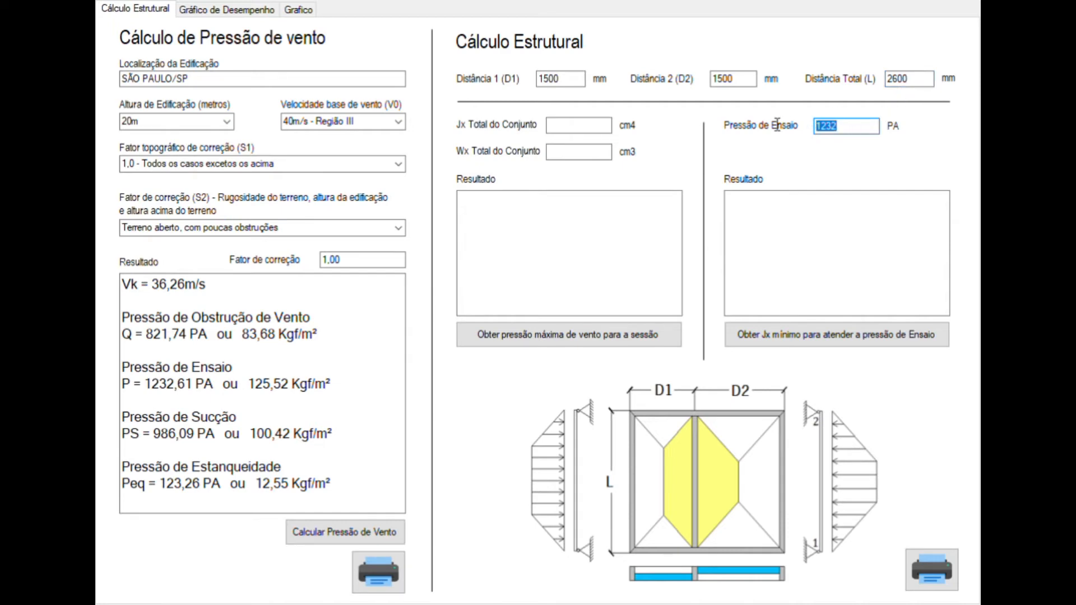
{"action": "left_click", "coordinate": [857, 340]}
Examine the minimum Jx and Wx results and the test pressure they are based on.
{"action": "left_click_drag", "start_coordinate": [810, 235], "coordinate": [724, 241]}
{"action": "left_click", "coordinate": [811, 267]}
{"action": "left_click_drag", "start_coordinate": [838, 269], "coordinate": [791, 270]}
{"action": "left_click", "coordinate": [806, 238]}
{"action": "left_click_drag", "start_coordinate": [805, 238], "coordinate": [728, 238]}
{"action": "left_click", "coordinate": [866, 268]}
{"action": "left_click_drag", "start_coordinate": [866, 268], "coordinate": [717, 203]}
{"action": "left_click", "coordinate": [807, 240]}
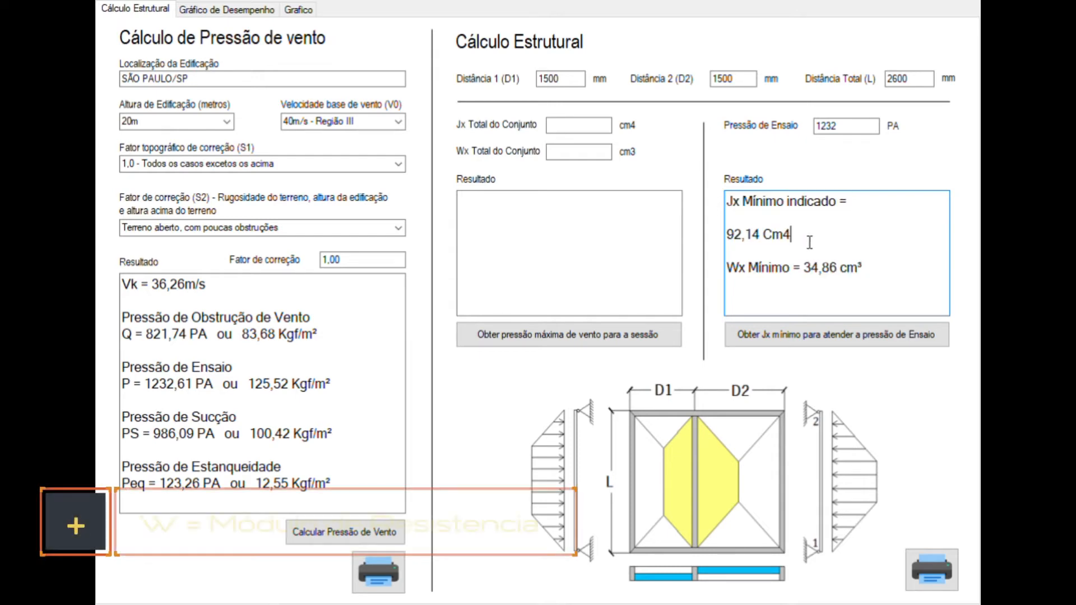
{"action": "left_click_drag", "start_coordinate": [807, 239], "coordinate": [690, 248]}
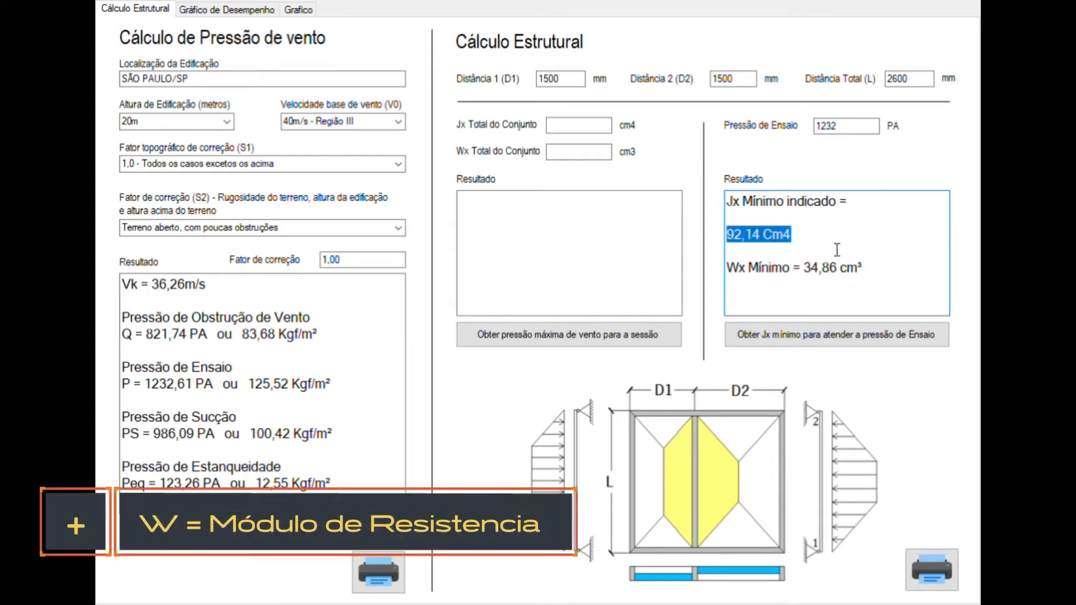
{"action": "left_click", "coordinate": [807, 238]}
{"action": "left_click_drag", "start_coordinate": [807, 238], "coordinate": [719, 241]}
{"action": "left_click", "coordinate": [778, 247]}
{"action": "left_click", "coordinate": [775, 247]}
{"action": "double_click", "coordinate": [853, 133]}
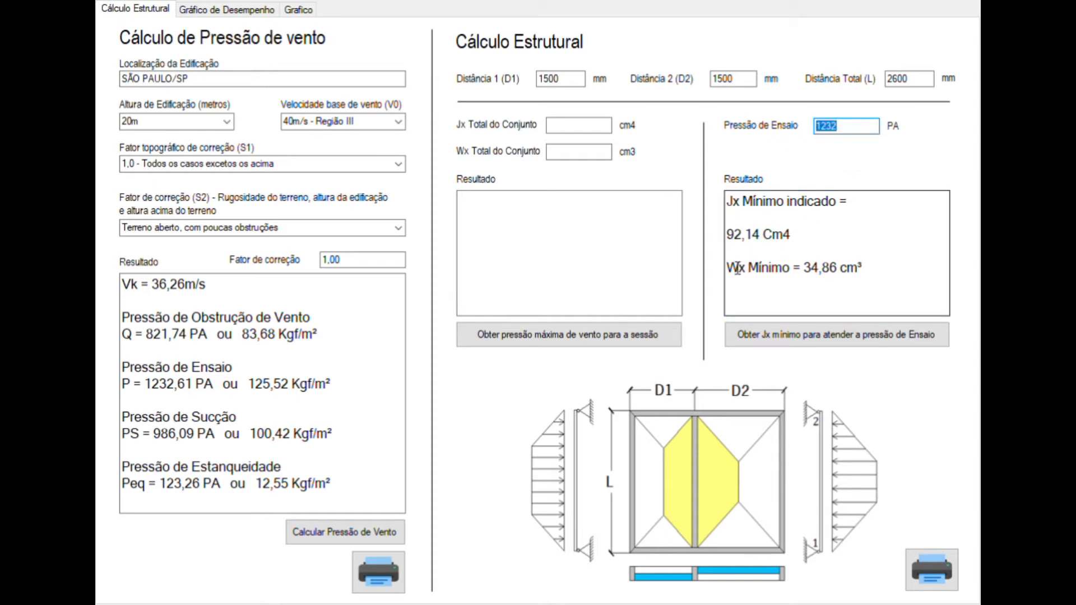
Set Jx Total do Conjunto to 28,15 cm4 and Wx to 12,14 cm3, and obtain the section's maximum wind pressure.
{"action": "left_click", "coordinate": [596, 130]}
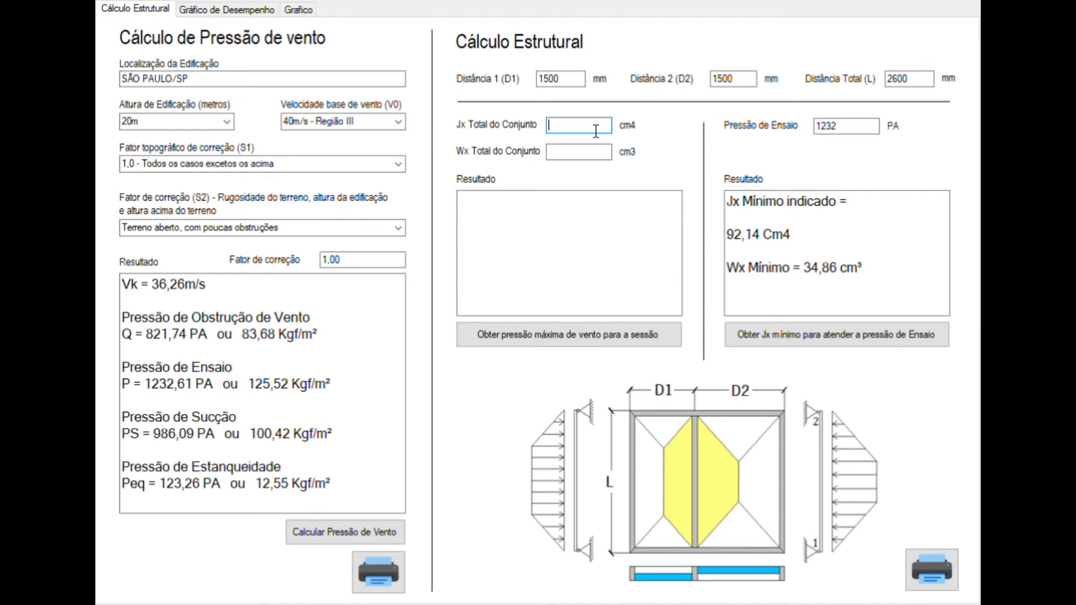
{"action": "type", "text": "28,15"}
{"action": "left_click", "coordinate": [559, 155]}
{"action": "type", "text": "12,14"}
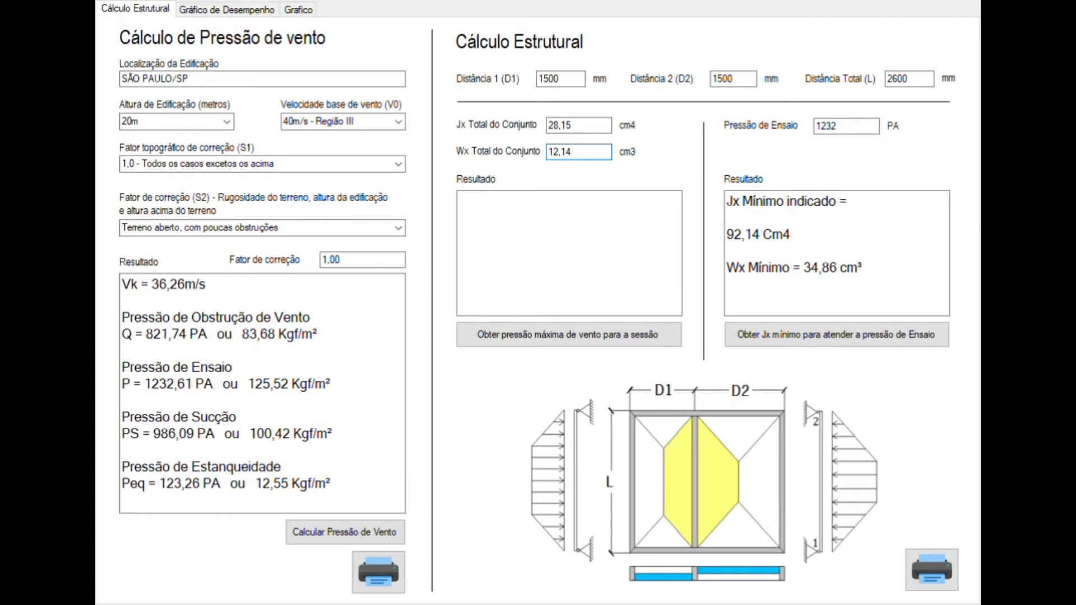
{"action": "left_click", "coordinate": [535, 343]}
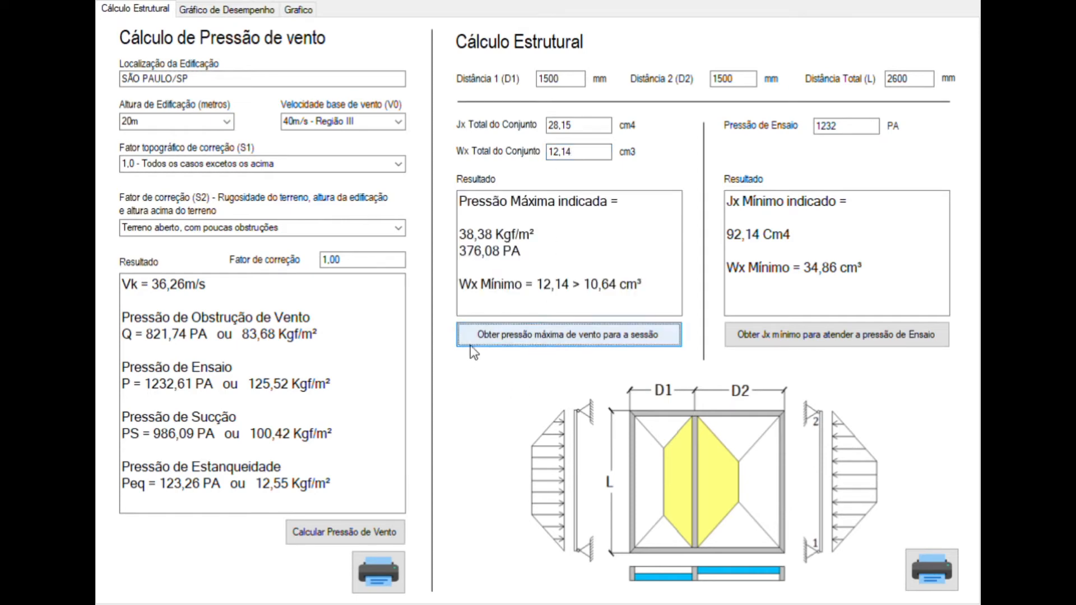
Examine the Pressão Máxima indicada result in both Kgf/m² and PA.
{"action": "left_click_drag", "start_coordinate": [627, 300], "coordinate": [458, 199]}
{"action": "left_click", "coordinate": [518, 252]}
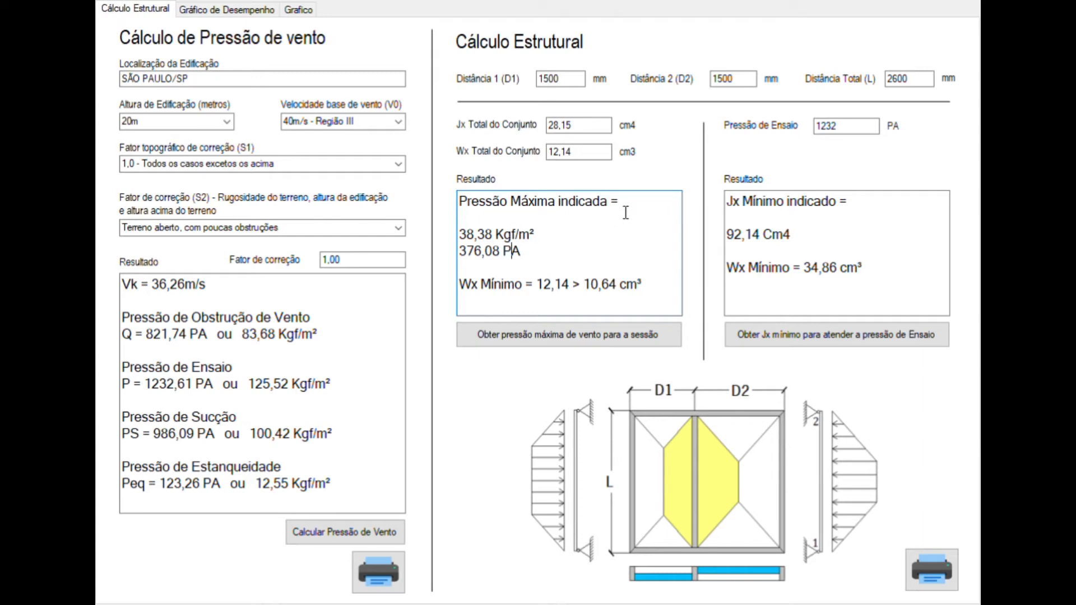
{"action": "left_click_drag", "start_coordinate": [626, 212], "coordinate": [447, 202]}
{"action": "left_click", "coordinate": [541, 250]}
{"action": "left_click_drag", "start_coordinate": [532, 251], "coordinate": [459, 252]}
{"action": "left_click", "coordinate": [522, 252]}
{"action": "left_click_drag", "start_coordinate": [542, 255], "coordinate": [459, 253]}
{"action": "left_click", "coordinate": [540, 249]}
{"action": "left_click_drag", "start_coordinate": [540, 250], "coordinate": [460, 248]}
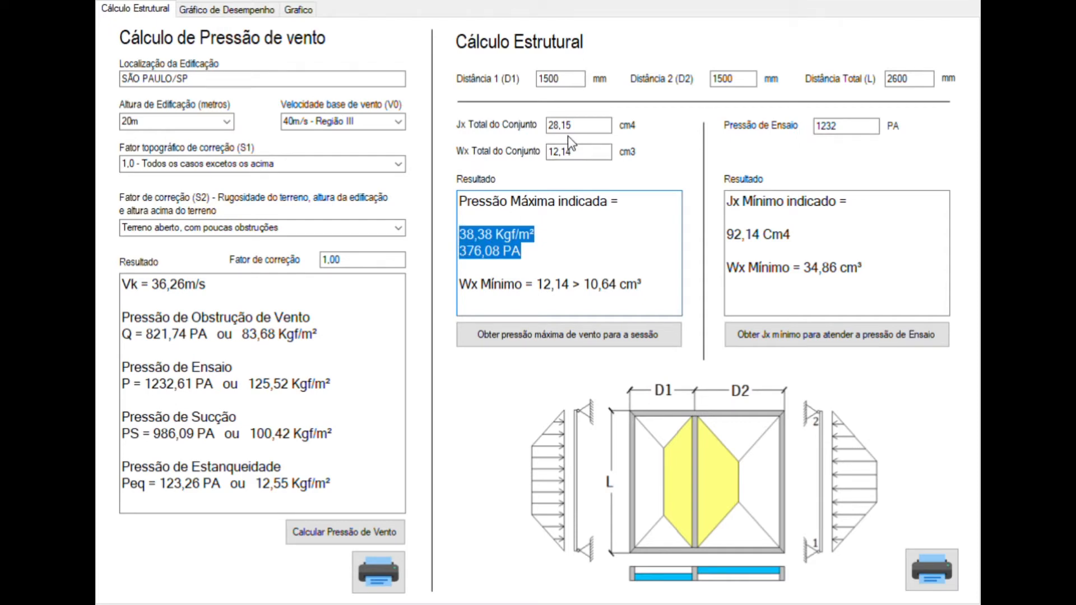
Check the D1, D2 and Jx inputs against the section's maximum pressure result.
{"action": "left_click", "coordinate": [575, 82]}
{"action": "left_click", "coordinate": [730, 80]}
{"action": "key", "text": "Tab"}
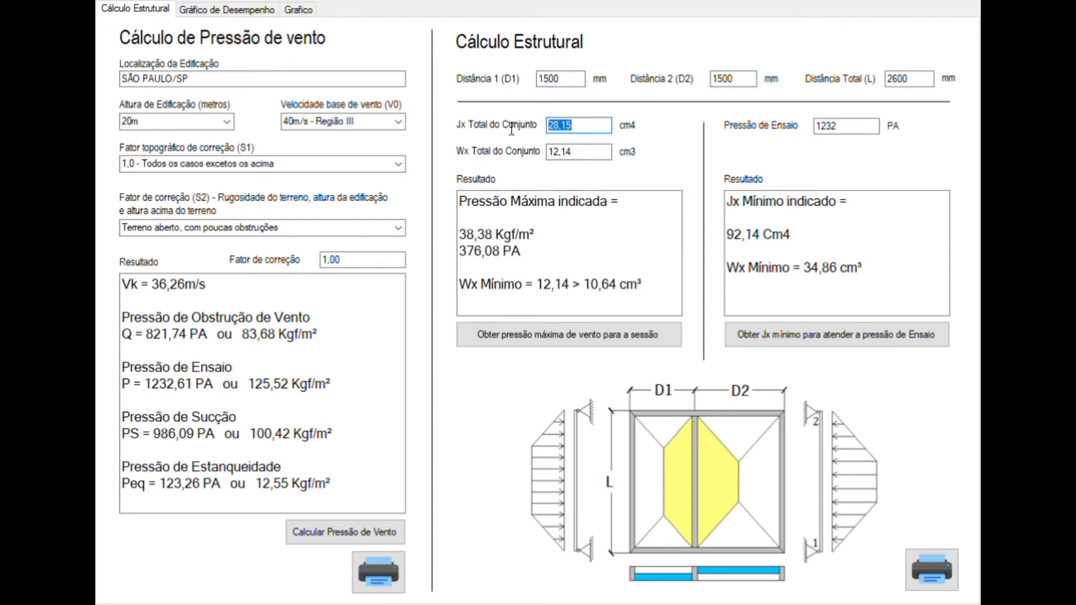
{"action": "left_click", "coordinate": [493, 235]}
{"action": "left_click_drag", "start_coordinate": [534, 263], "coordinate": [459, 252]}
{"action": "left_click", "coordinate": [552, 259]}
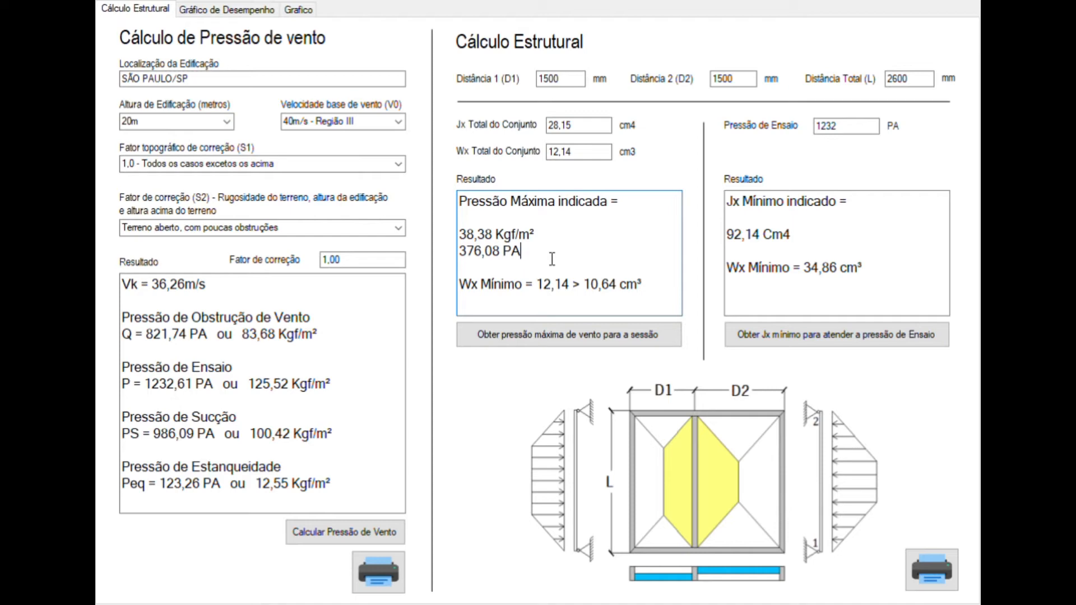
Examine the Wx Mínimo comparison in the maximum pressure results and print the structural calculation.
{"action": "mouse_move", "coordinate": [545, 260]}
{"action": "left_mouse_down"}
{"action": "mouse_move", "coordinate": [430, 250]}
{"action": "mouse_move", "coordinate": [542, 256]}
{"action": "mouse_move", "coordinate": [467, 248]}
{"action": "mouse_move", "coordinate": [481, 275]}
{"action": "mouse_move", "coordinate": [533, 274]}
{"action": "mouse_move", "coordinate": [428, 252]}
{"action": "mouse_move", "coordinate": [565, 269]}
{"action": "left_mouse_up"}
{"action": "left_click_drag", "start_coordinate": [477, 289], "coordinate": [622, 297]}
{"action": "left_click", "coordinate": [571, 302]}
{"action": "left_click", "coordinate": [584, 294]}
{"action": "left_click", "coordinate": [611, 296]}
{"action": "left_click_drag", "start_coordinate": [538, 291], "coordinate": [631, 294]}
{"action": "left_click", "coordinate": [587, 297]}
{"action": "left_click", "coordinate": [622, 297]}
{"action": "left_click", "coordinate": [558, 292]}
{"action": "left_click", "coordinate": [591, 291]}
{"action": "left_click", "coordinate": [630, 293]}
{"action": "left_click", "coordinate": [932, 570]}
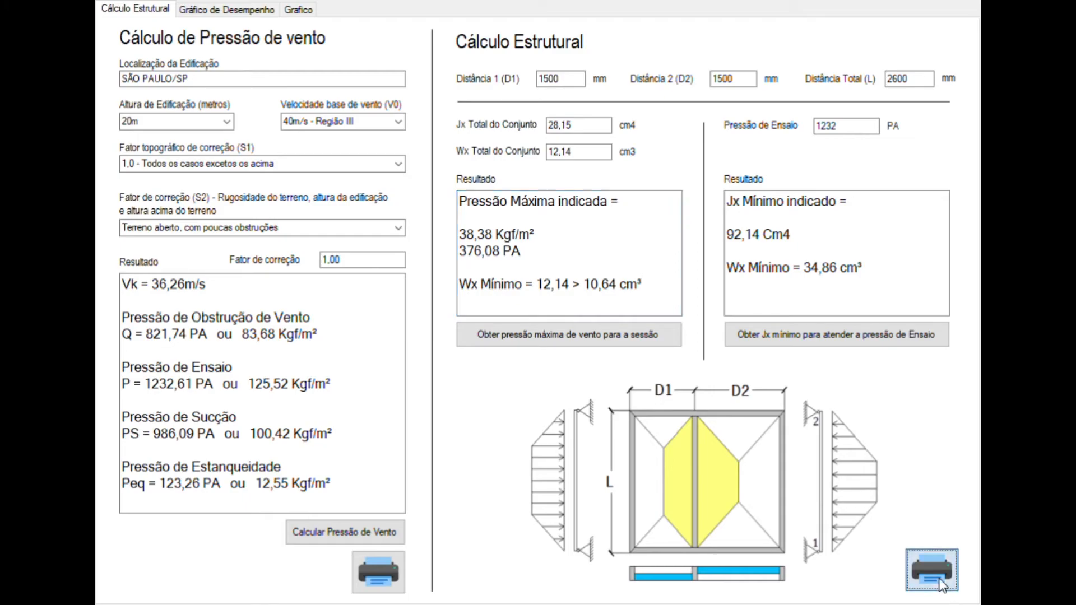